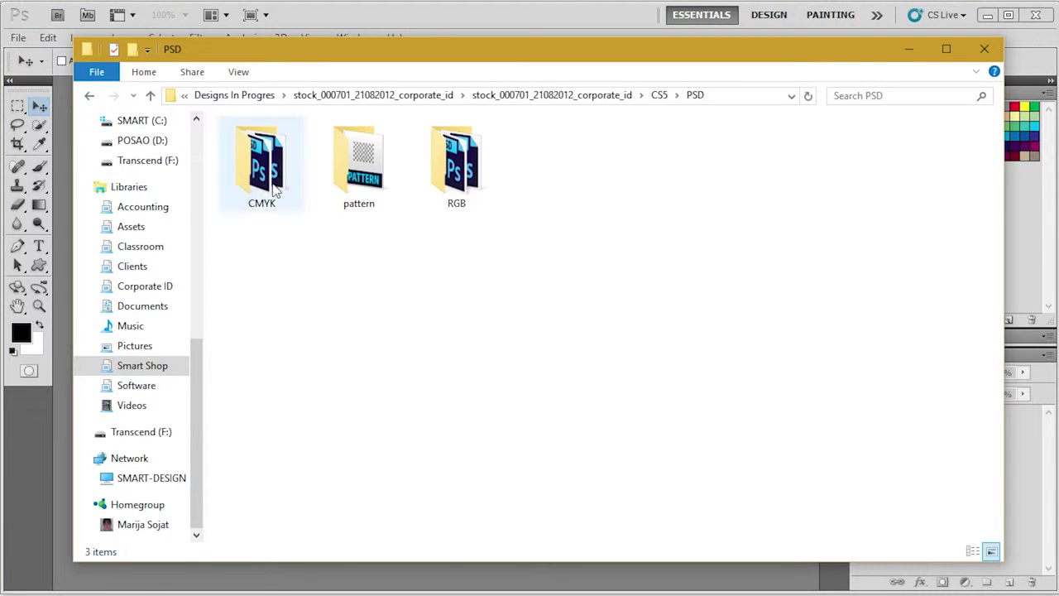
Open the smart shop corporate id business card PSD from the CMYK folder and display its BACK group instead of FRONT
double_click(268, 187)
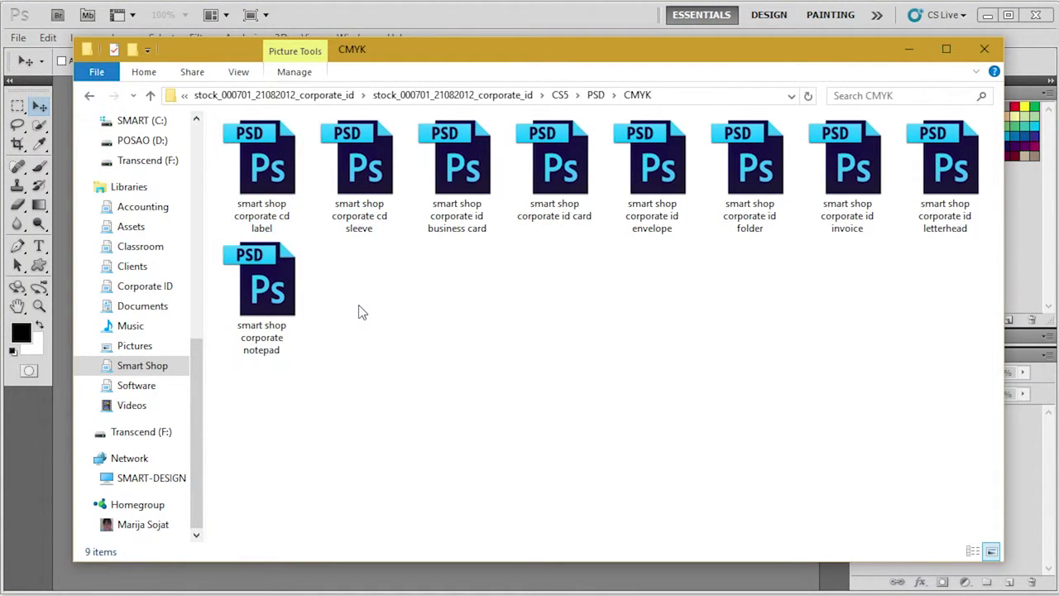
left_click(469, 179)
left_click_drag(472, 171, 475, 579)
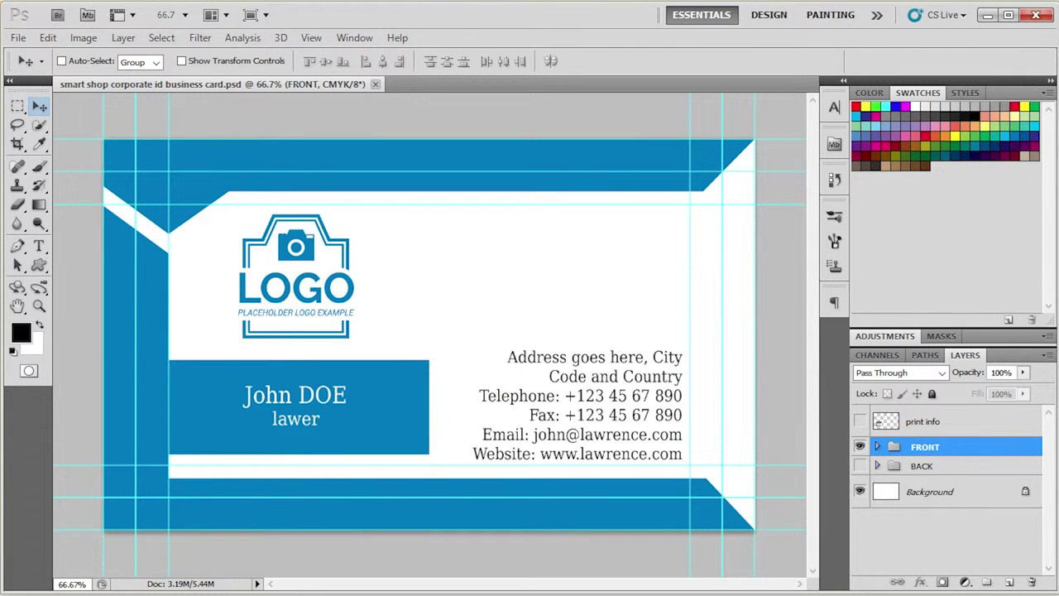
left_click(859, 447)
left_click(859, 466)
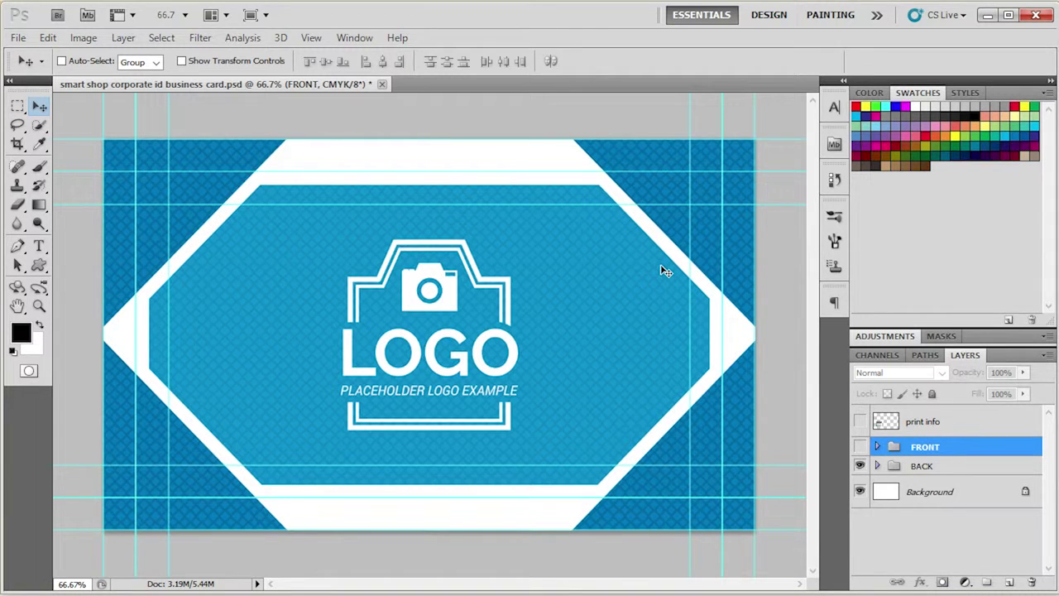
Open the Preset Manager and set its preset type to Patterns
left_click(44, 40)
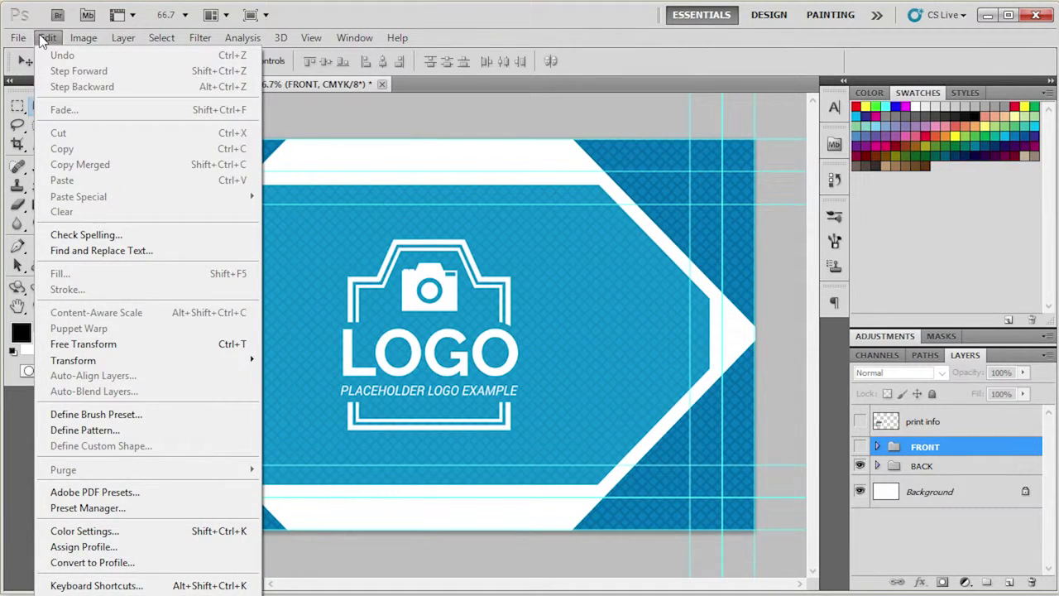
left_click(106, 511)
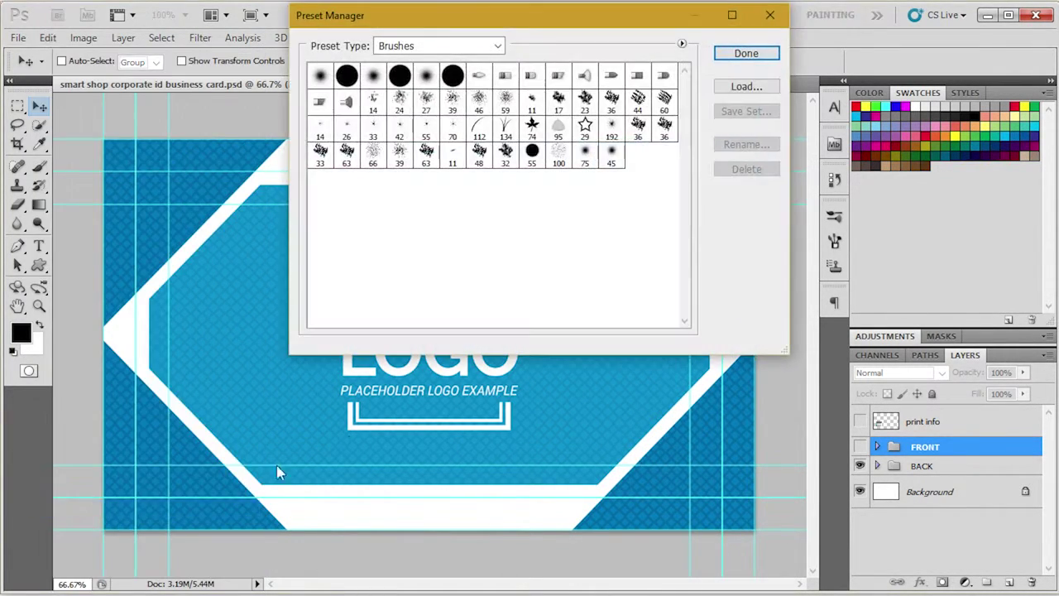
left_click(407, 48)
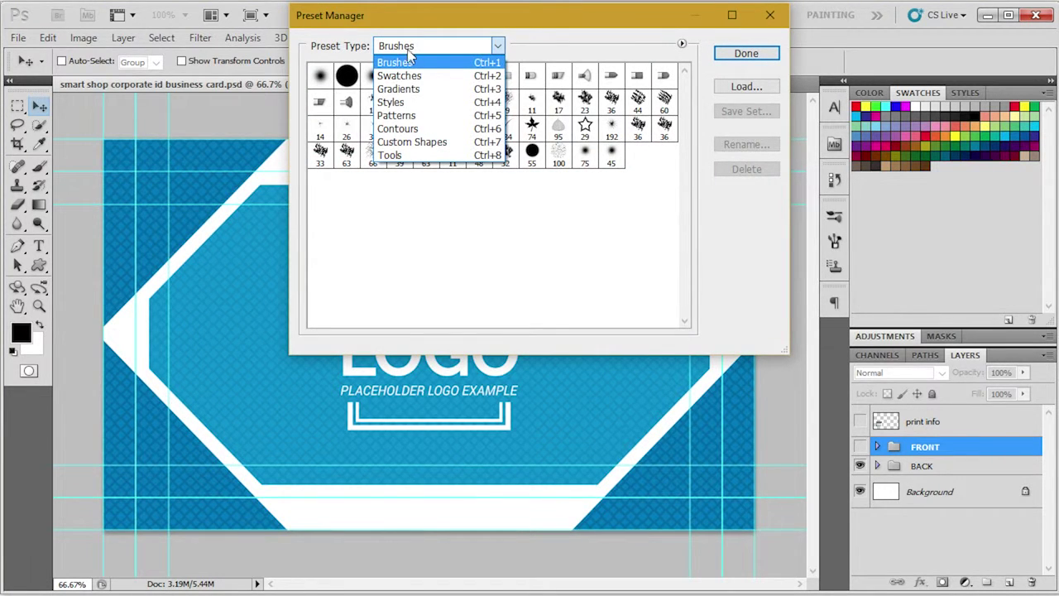
left_click(413, 115)
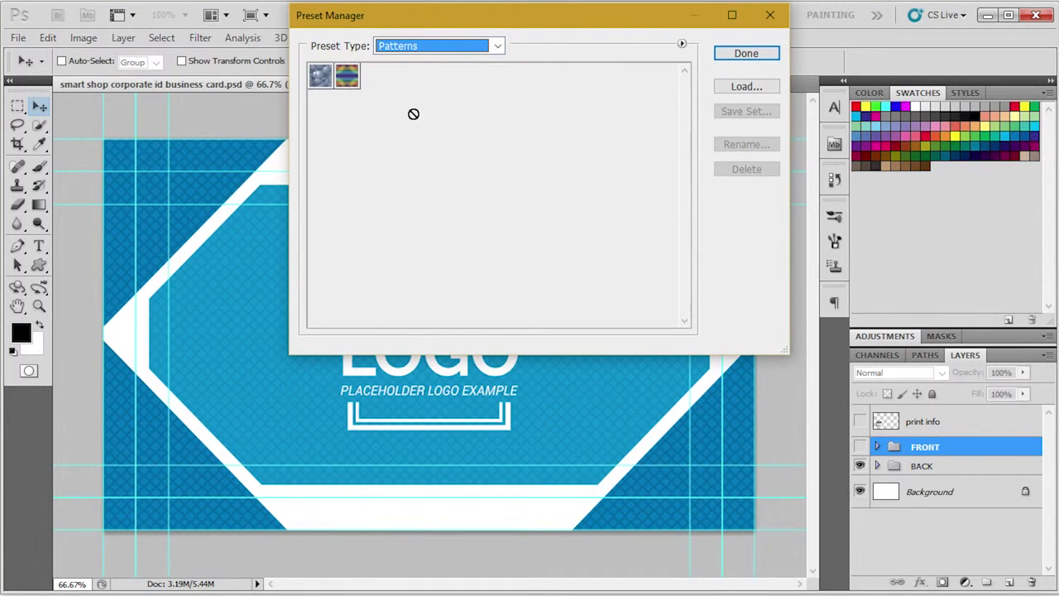
Start loading a pattern set and browse from the Smart Shop library to the CS5 folder of stock_000701_21082012_corporate_id
left_click(765, 87)
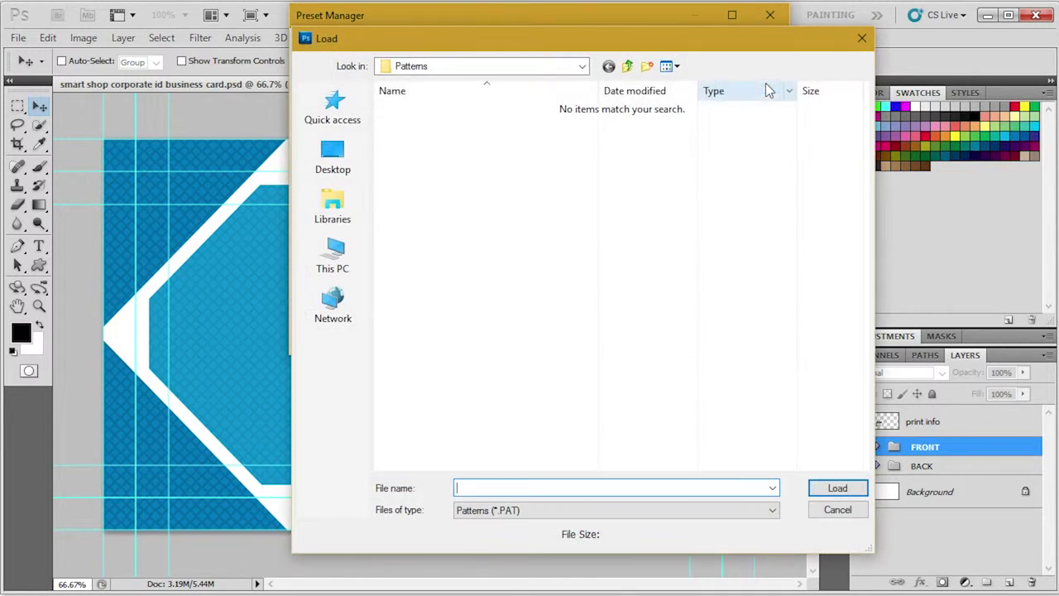
left_click(627, 66)
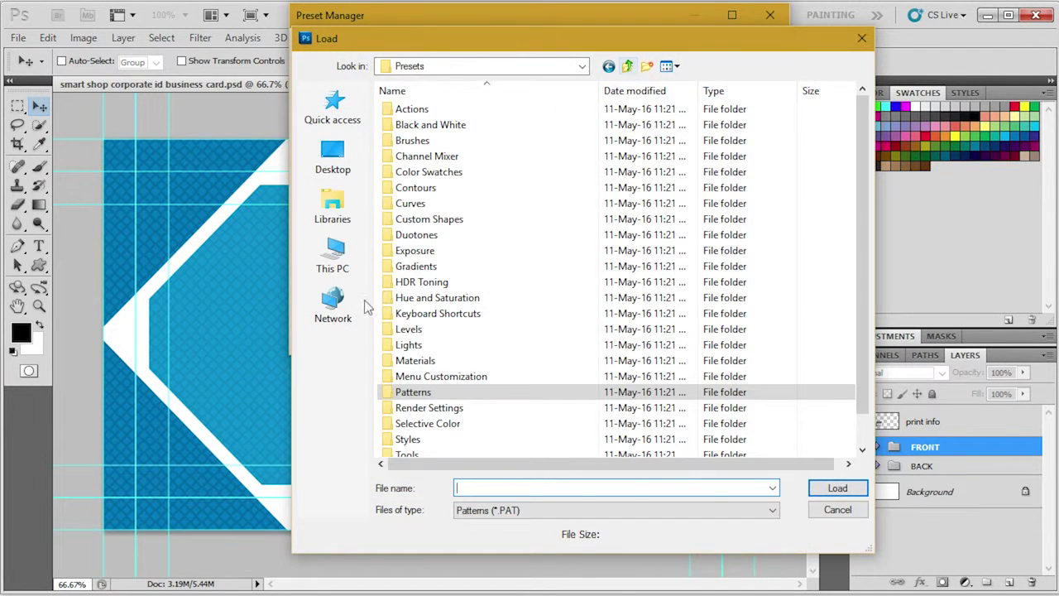
left_click(333, 207)
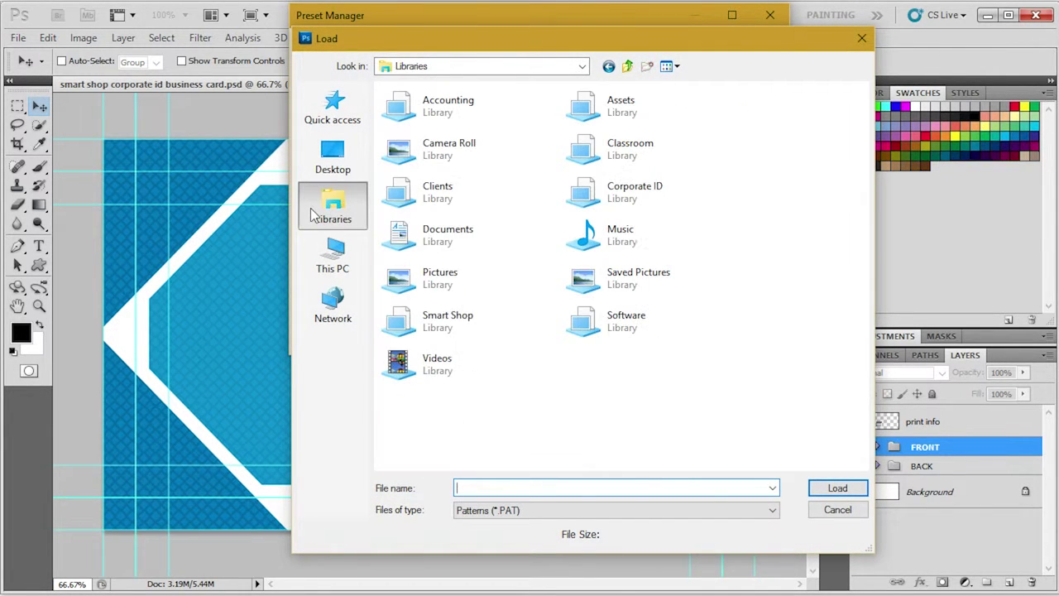
double_click(475, 319)
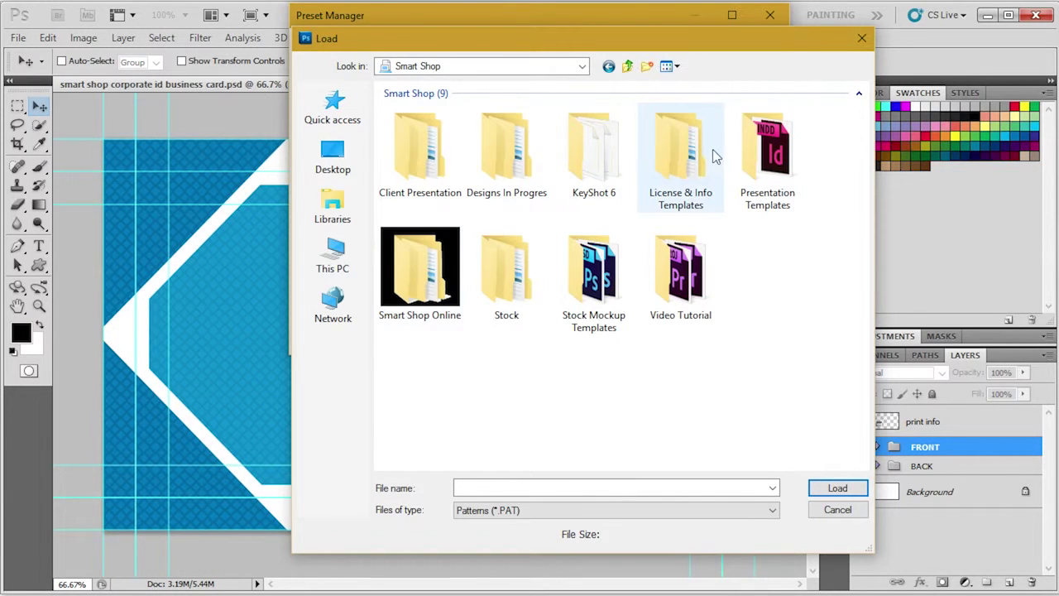
double_click(506, 149)
left_click(362, 259)
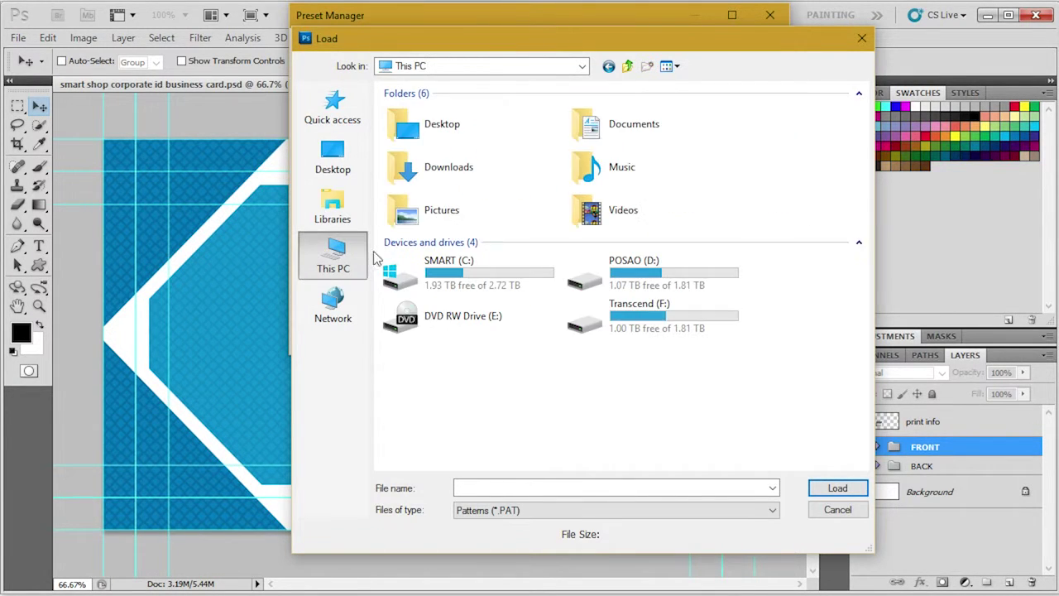
left_click(609, 67)
double_click(444, 265)
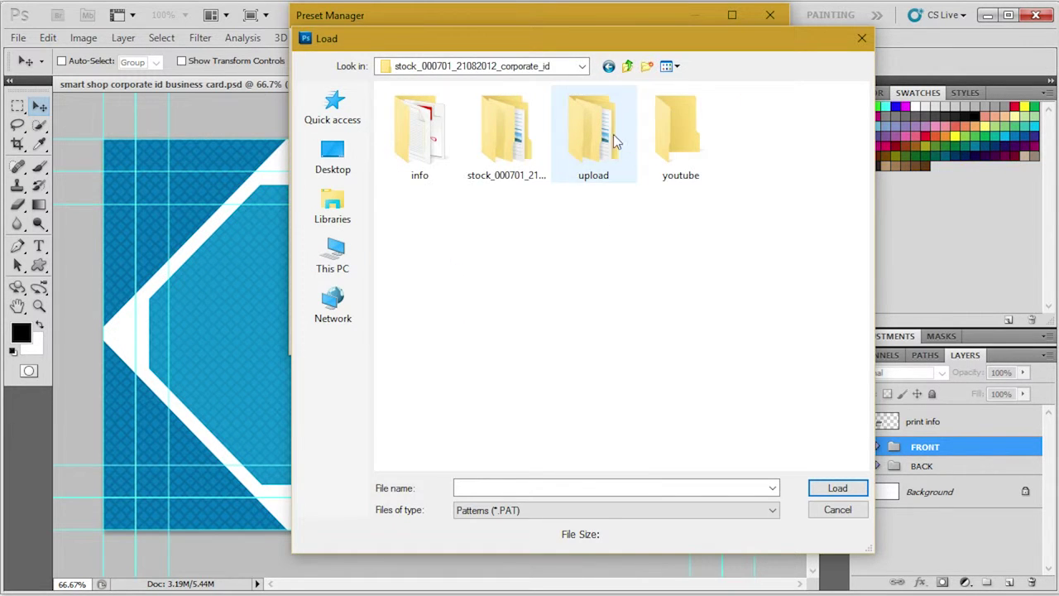
double_click(475, 130)
double_click(488, 132)
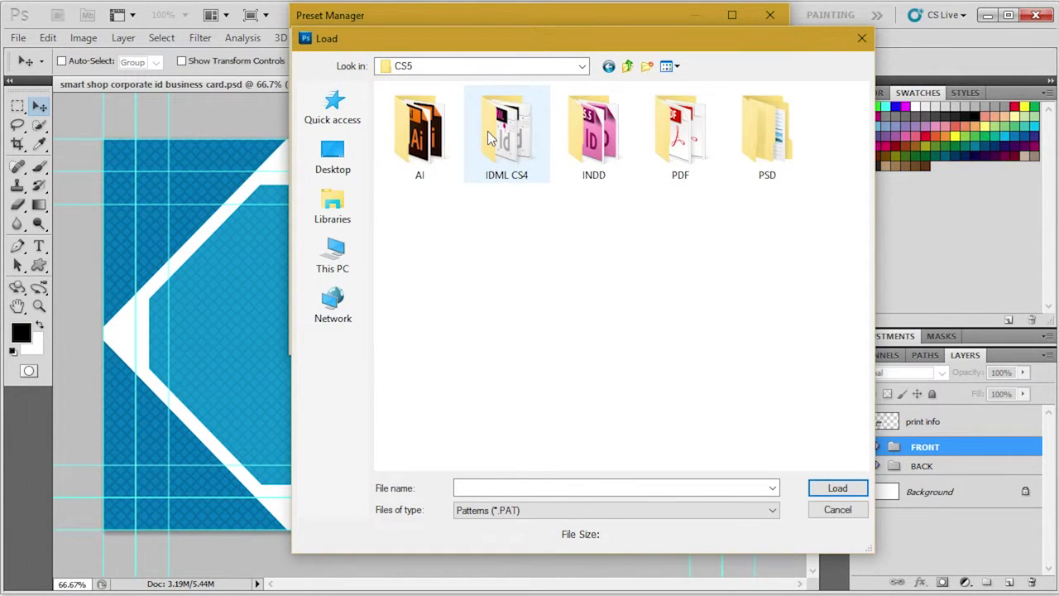
Load the pattern file from the pattern folder inside PSD and finish managing the presets
double_click(763, 124)
double_click(490, 120)
left_click(444, 151)
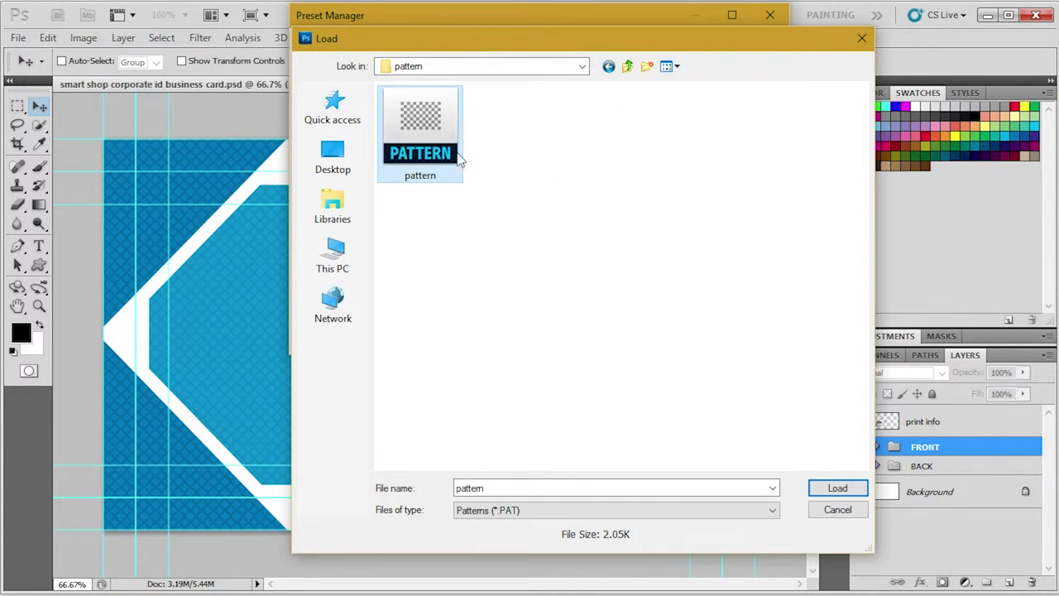
left_click(832, 488)
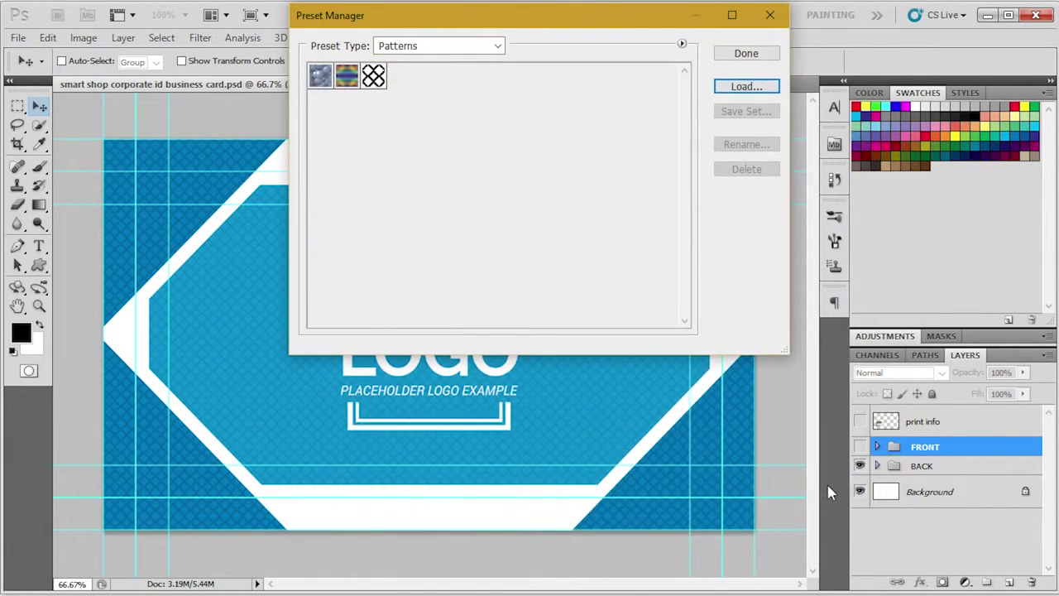
left_click(373, 77)
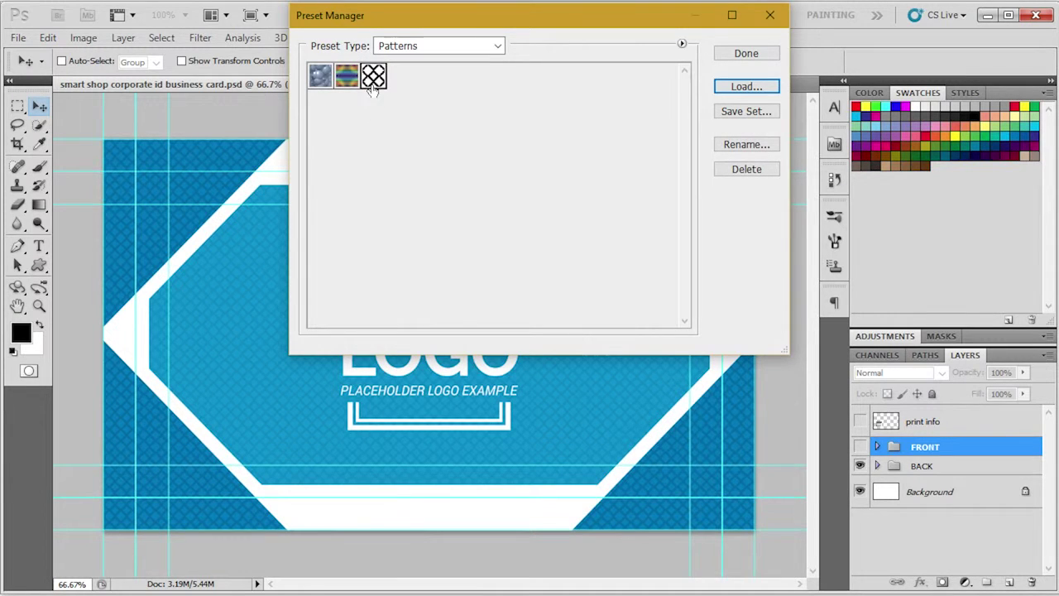
left_click(744, 53)
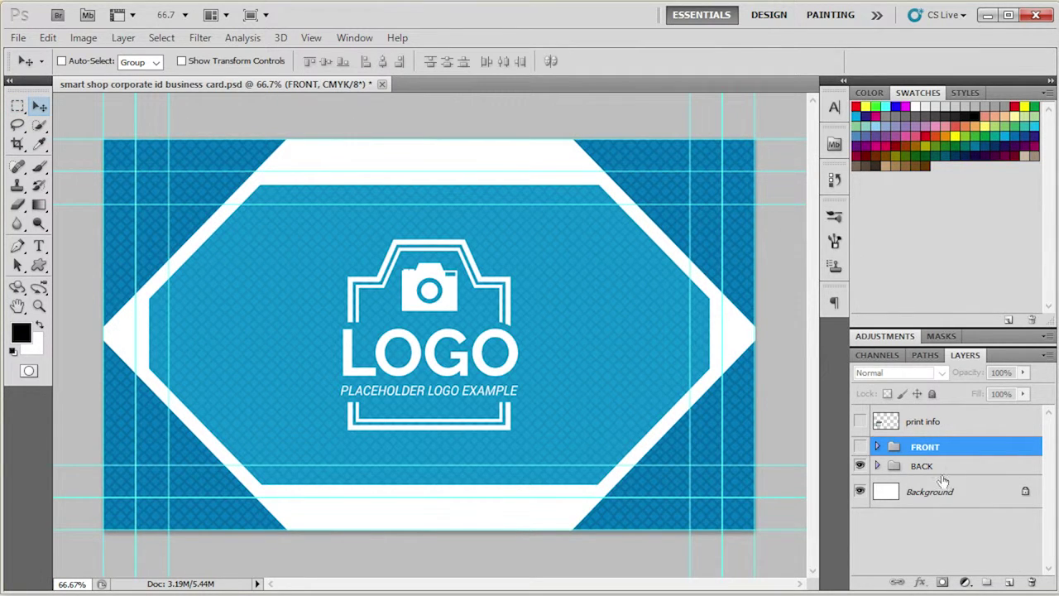
Hide the BACK group and temporarily show the print info layer to examine the bleed, cut line and text safety legend
left_click(860, 466)
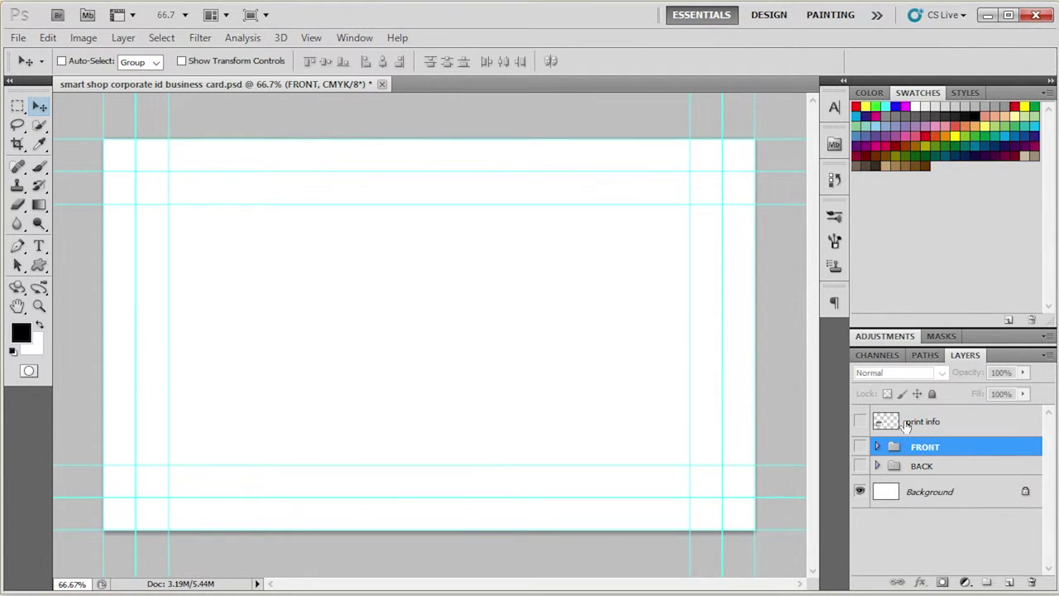
left_click(909, 423)
left_click(861, 421)
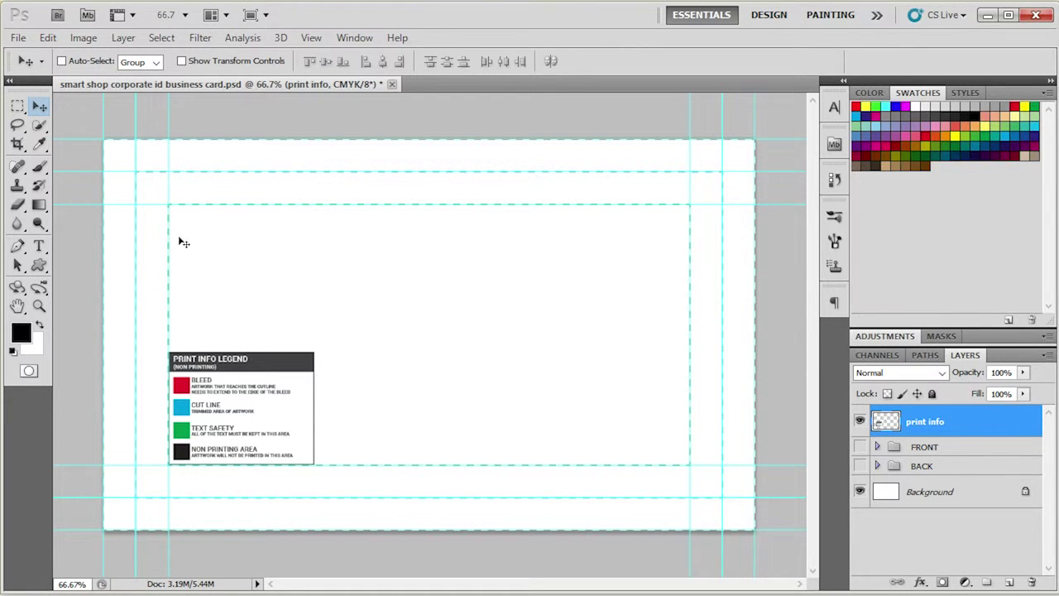
left_click(859, 421)
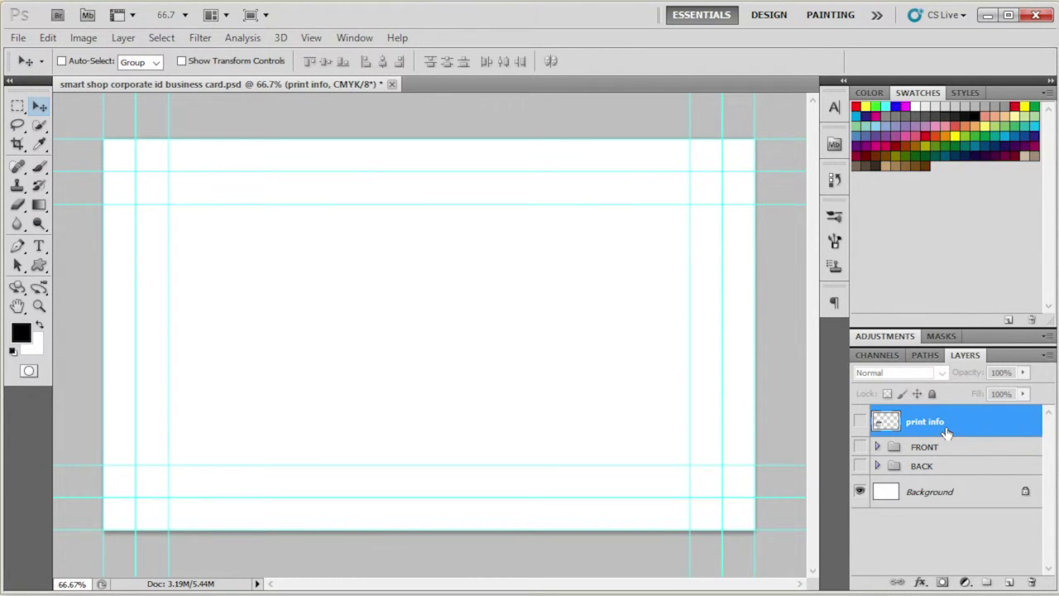
Show the FRONT group and inspect the layers it contains
left_click(859, 447)
left_click(878, 447)
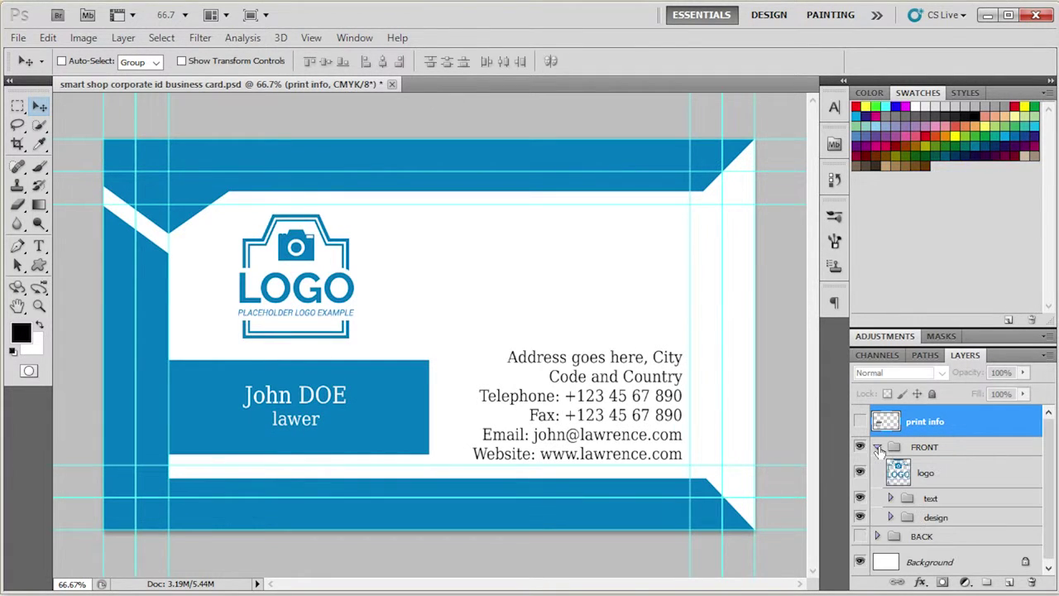
left_click(878, 448)
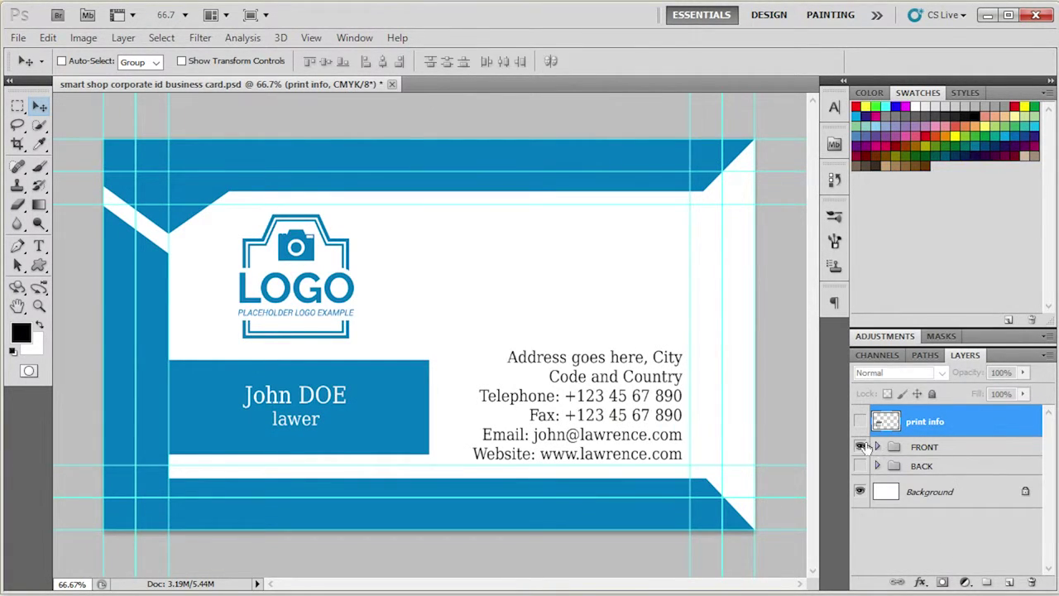
Compare the card's two sides by alternating the visibility of the FRONT and BACK groups
left_click(924, 447)
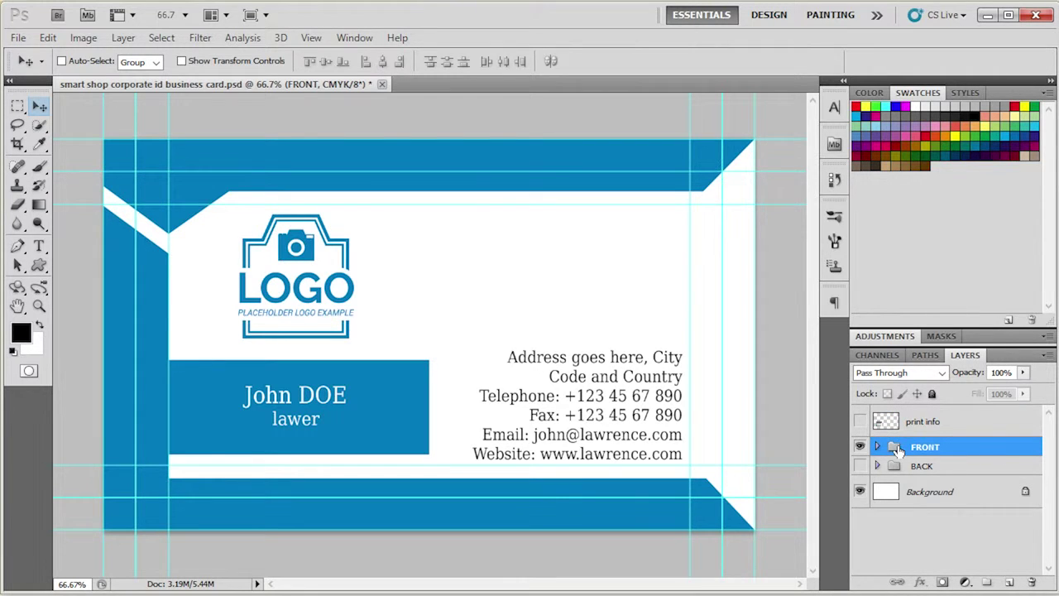
left_click(922, 466)
left_click(866, 447)
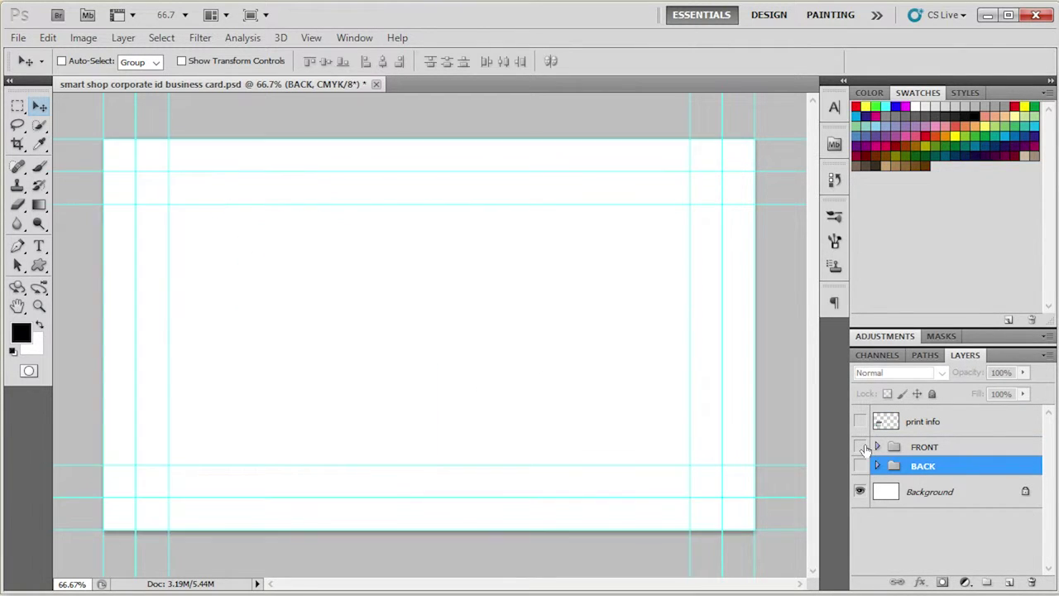
left_click(861, 465)
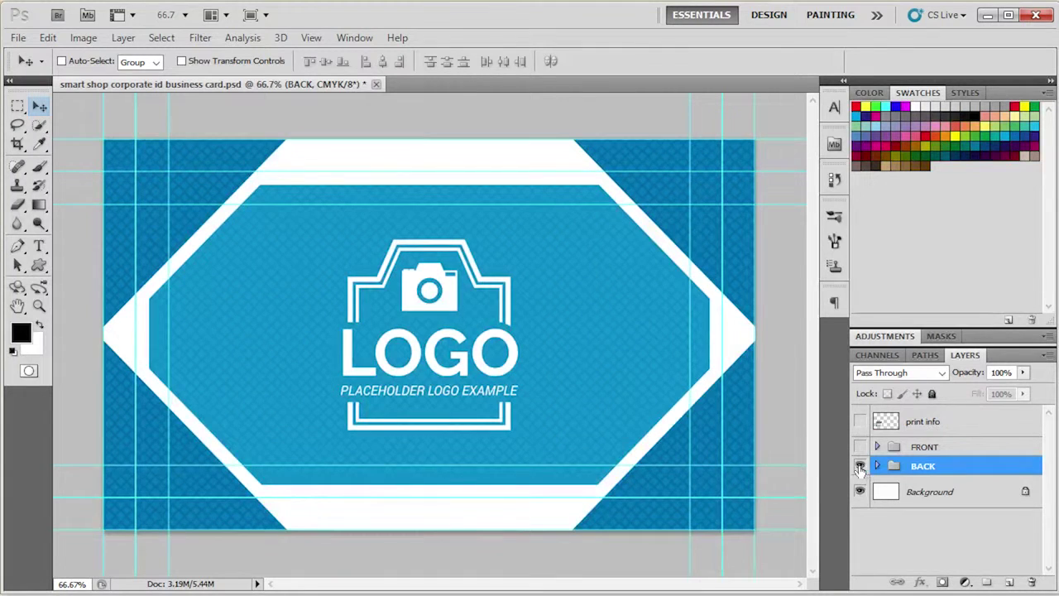
left_click(861, 466)
left_click(860, 447)
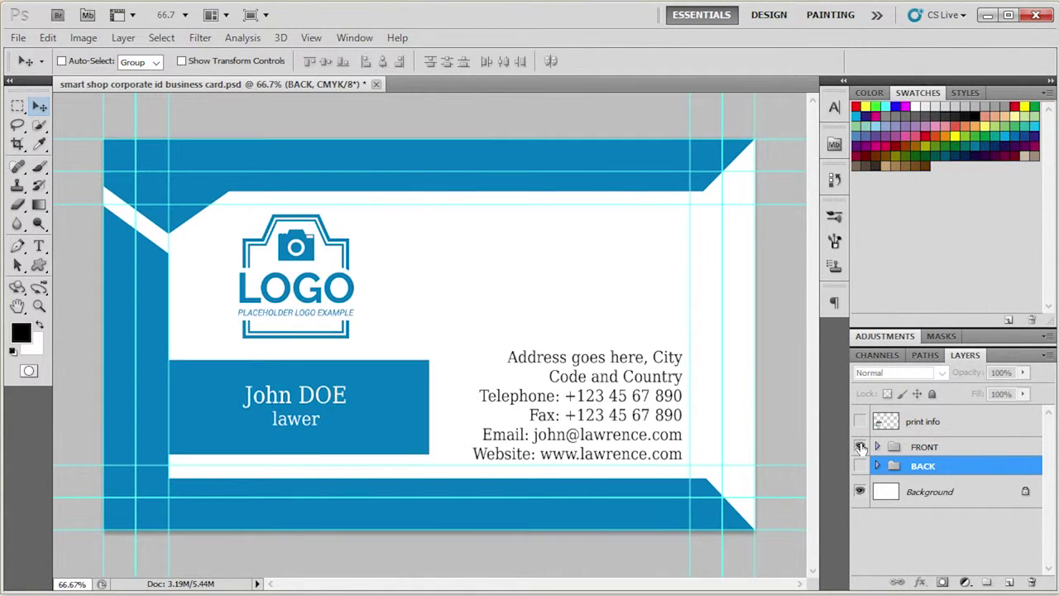
left_click(861, 446)
left_click(860, 466)
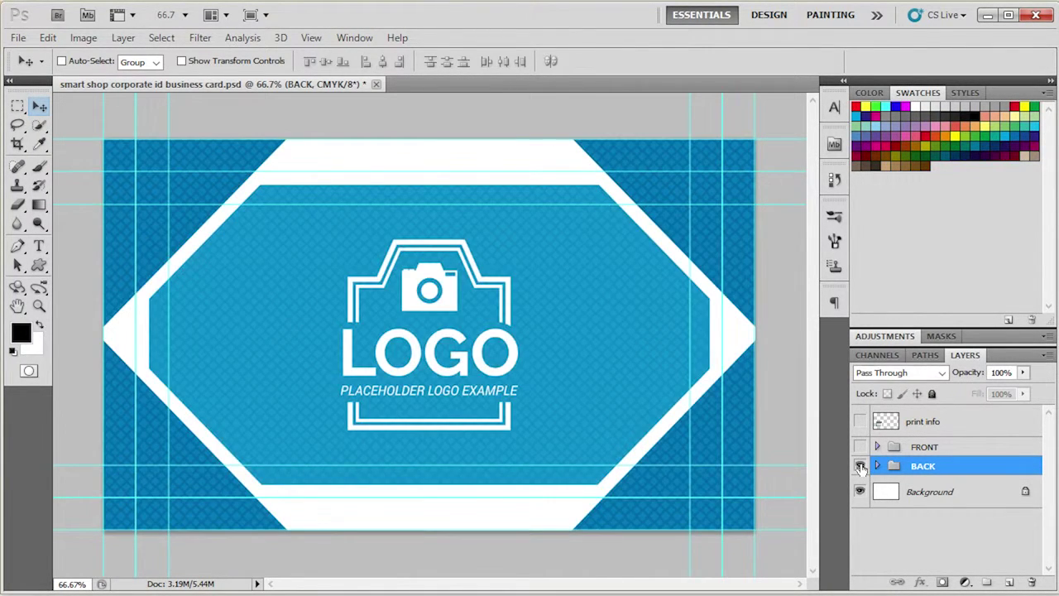
Display the FRONT group instead of BACK and expand FRONT and its design subgroup
left_click(967, 446)
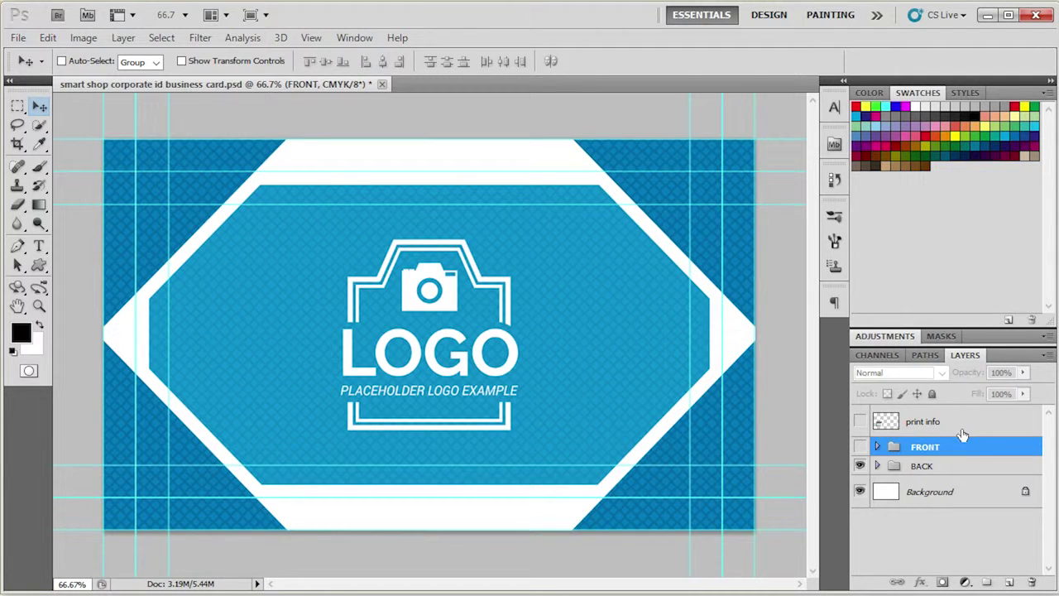
left_click(859, 466)
left_click(859, 446)
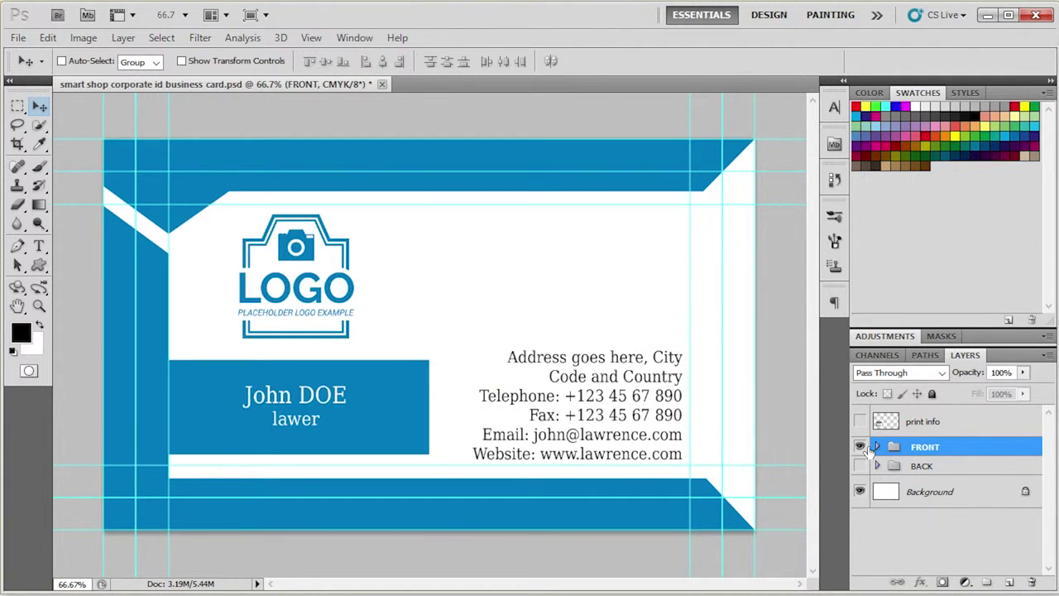
left_click(876, 447)
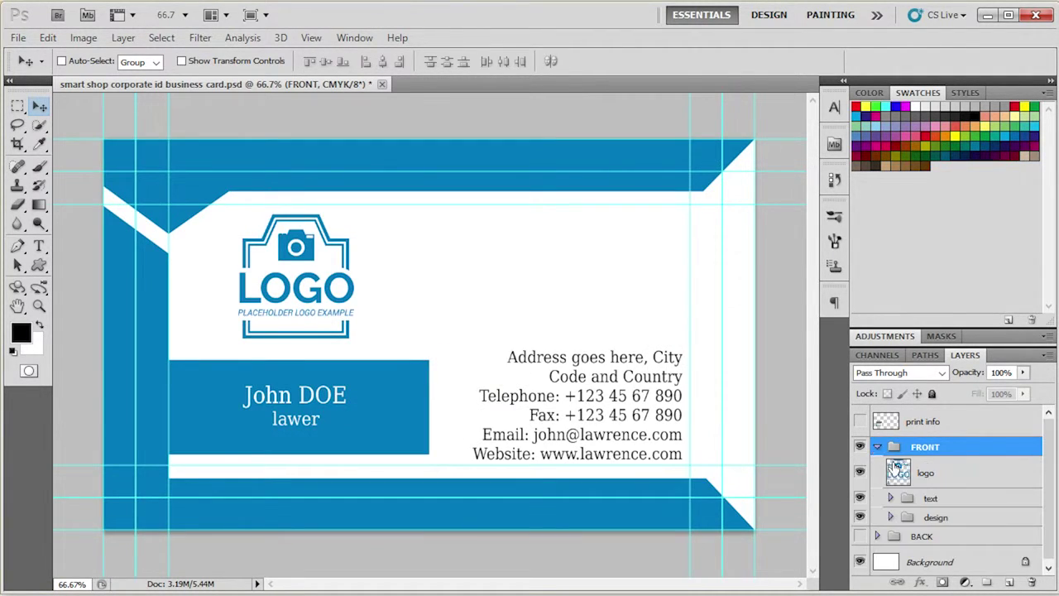
left_click(952, 496)
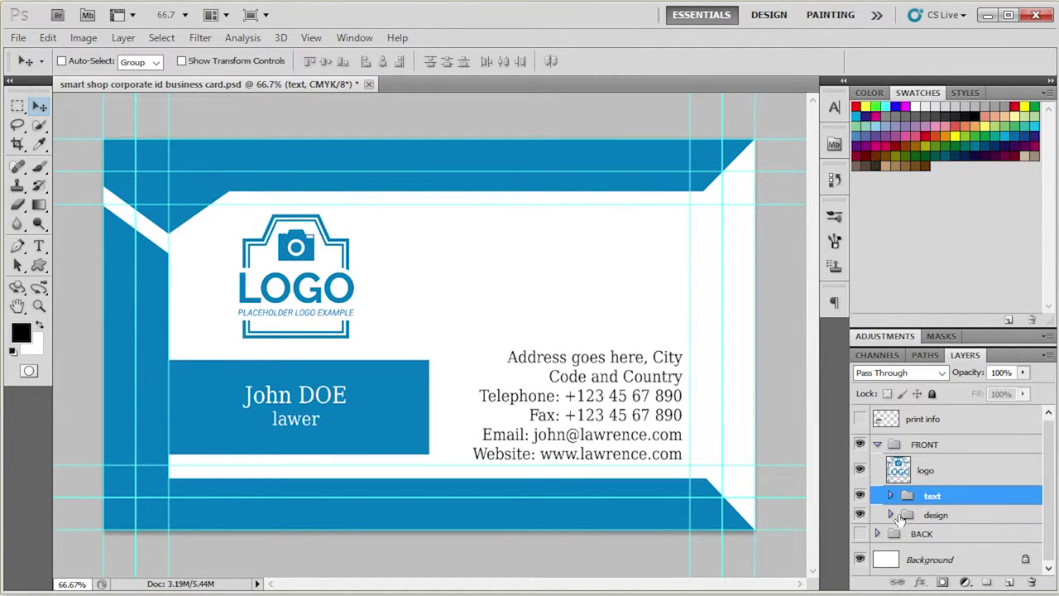
left_click(890, 514)
Try recolouring the front's name background shape to C 0, M 100, Y 0, K 25 and undo the change
left_click(913, 466)
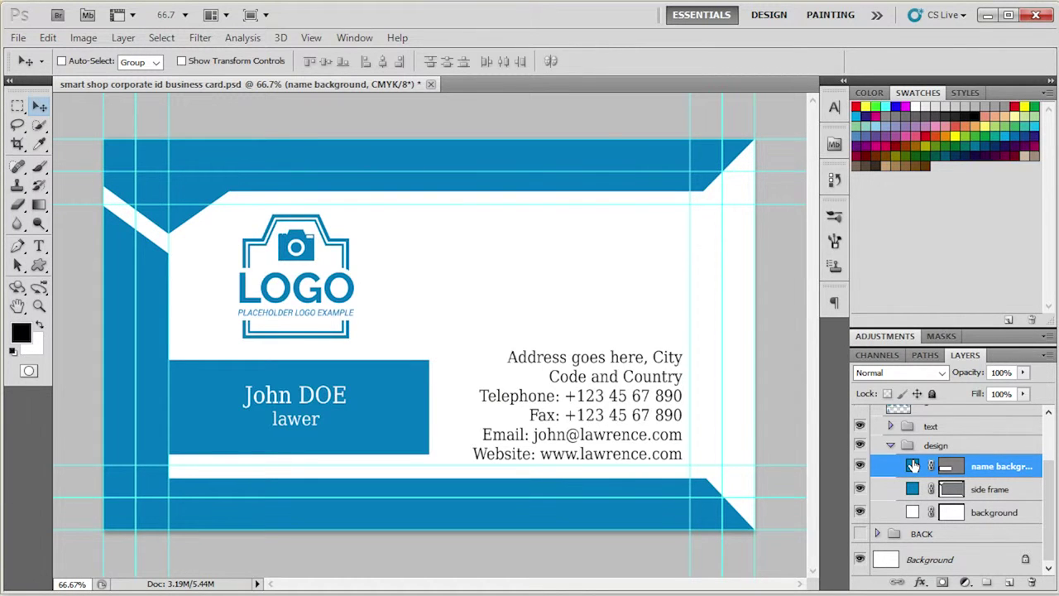
double_click(913, 467)
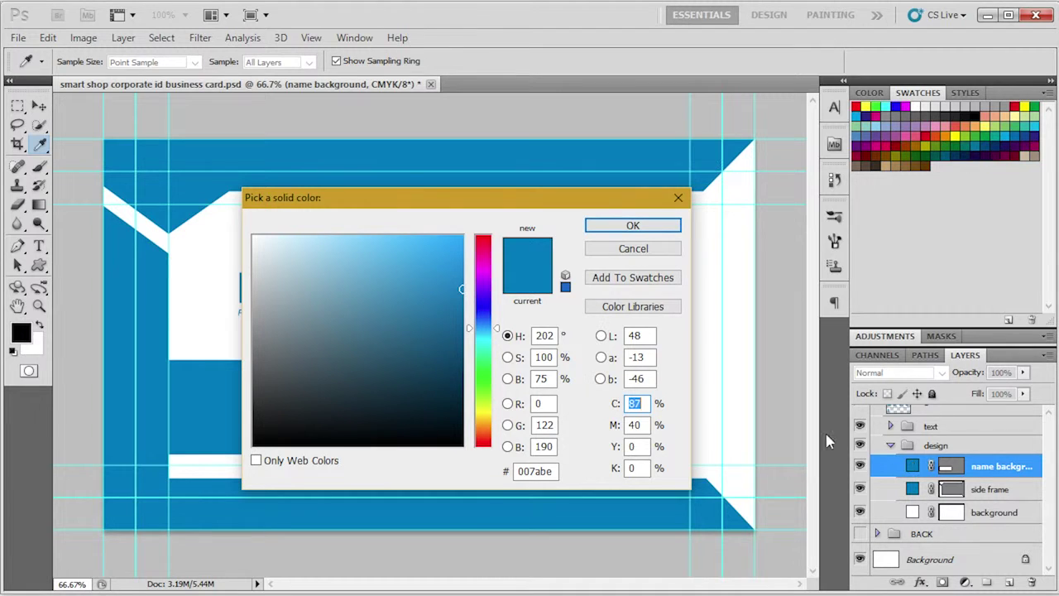
mouse_move(460, 286)
left_mouse_down()
mouse_move(452, 393)
mouse_move(373, 319)
mouse_move(398, 383)
mouse_move(434, 382)
left_mouse_up()
double_click(641, 405)
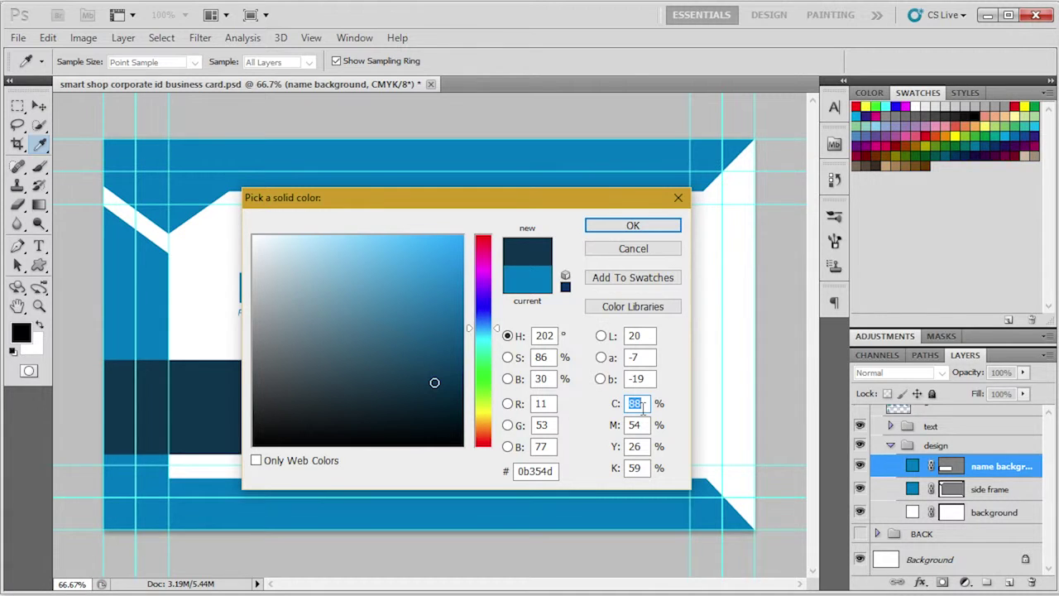
type("0")
key("Tab")
type("100")
key("Tab")
type("0")
key("Tab")
type("25")
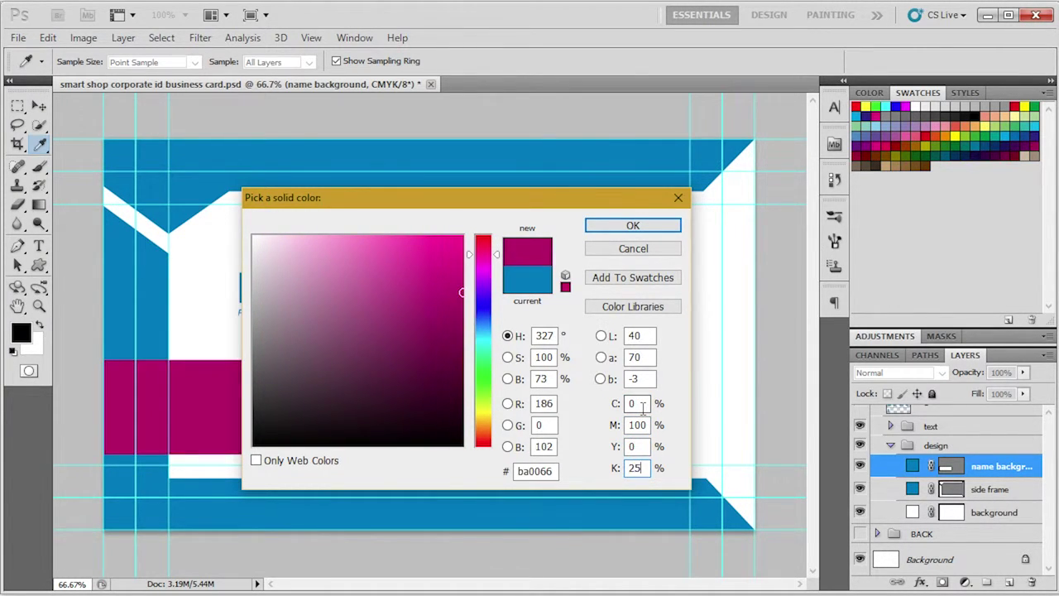
key("Return")
key("v")
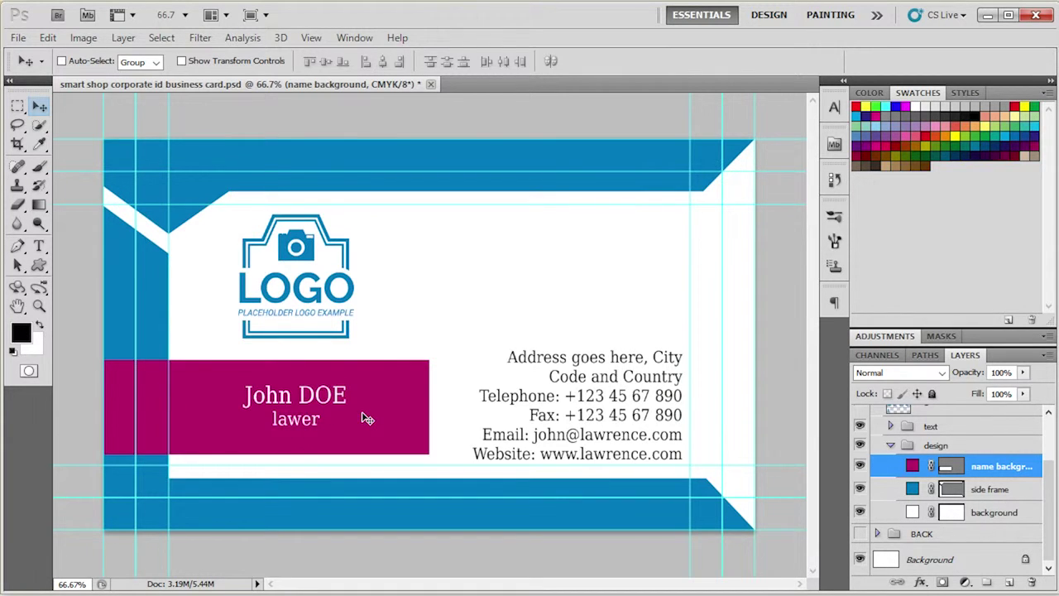
key("ctrl+z")
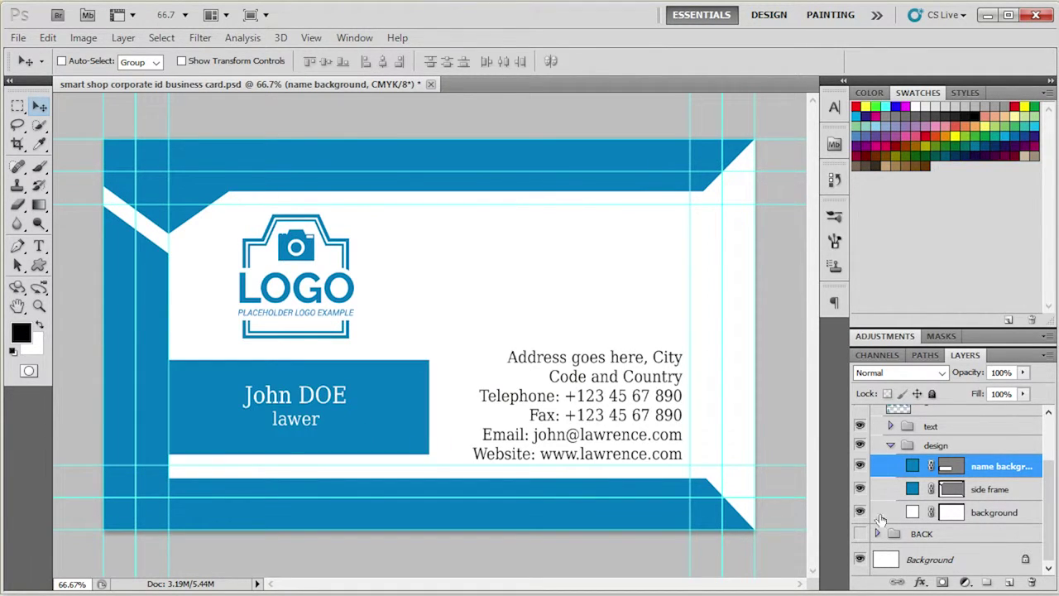
Select the name background layer and set the foreground colour to C 0, M 100, Y 0, K 0
left_click(916, 489)
left_click(914, 468)
left_click(18, 338)
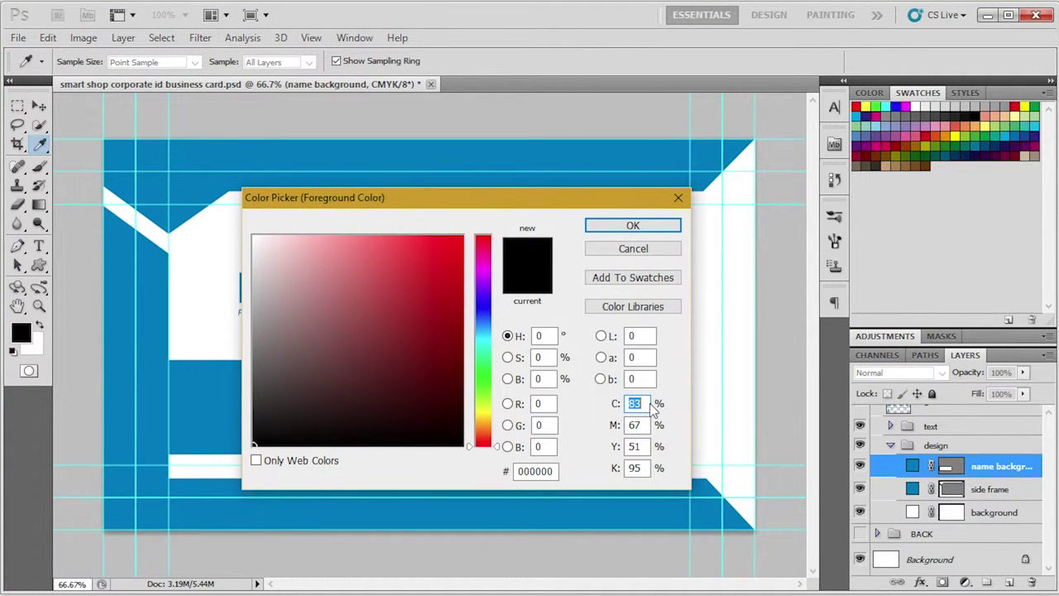
type("0")
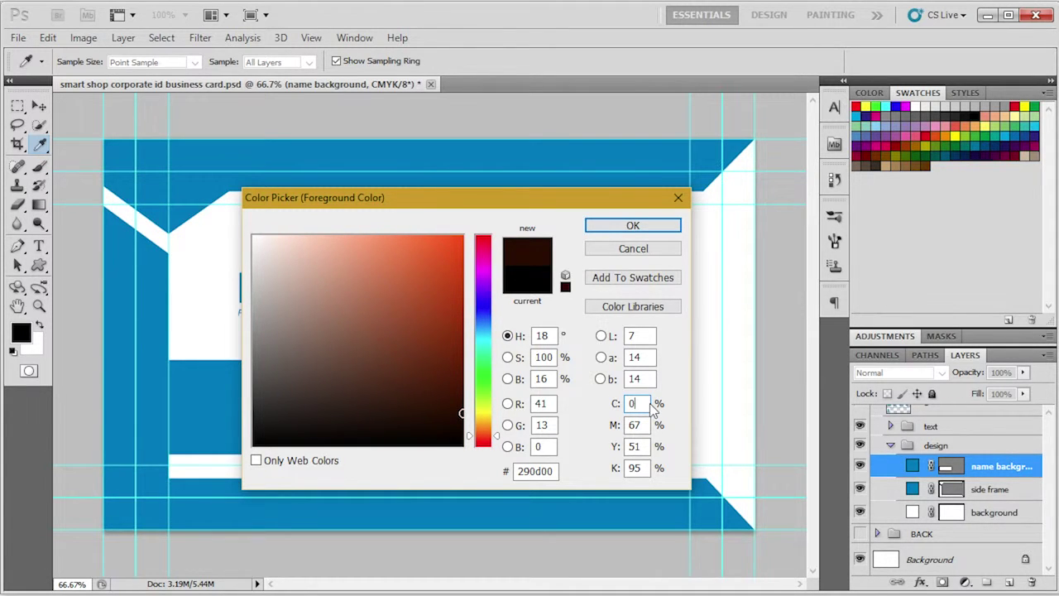
type("100")
key("Tab")
type("0")
key("Tab")
type("0")
key("Return")
key("v")
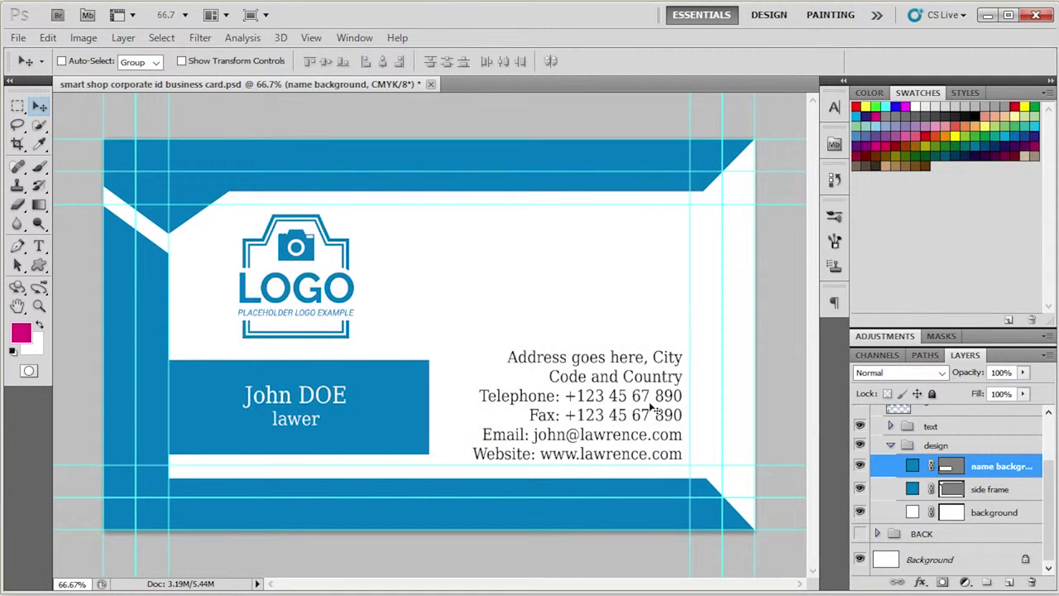
Set the background colour to a darker magenta with C 0, M 100, Y 0, K 25
left_click(40, 351)
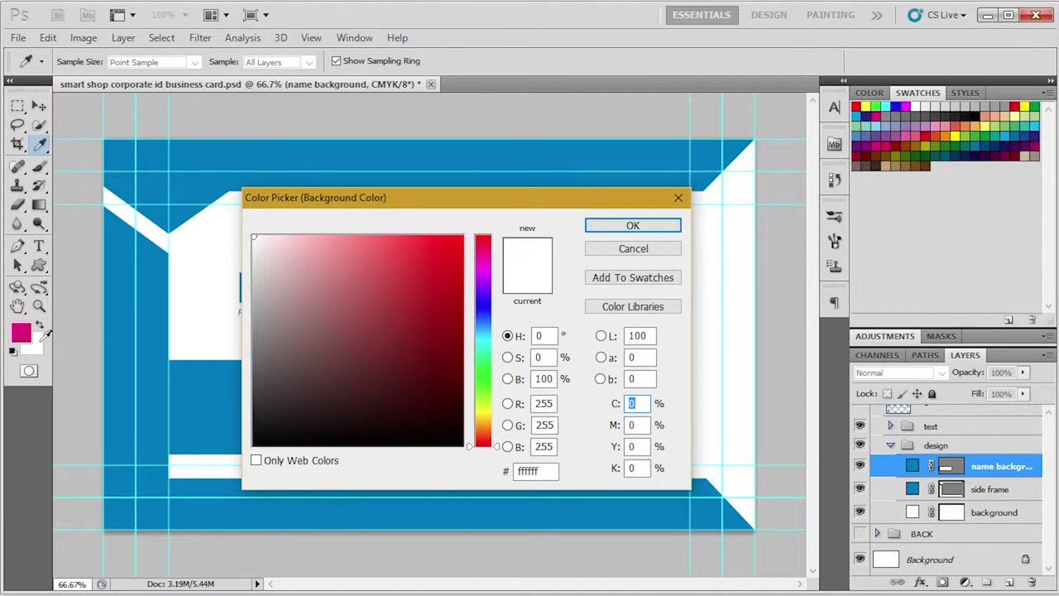
key("Tab")
type("100")
key("Tab")
key("Tab")
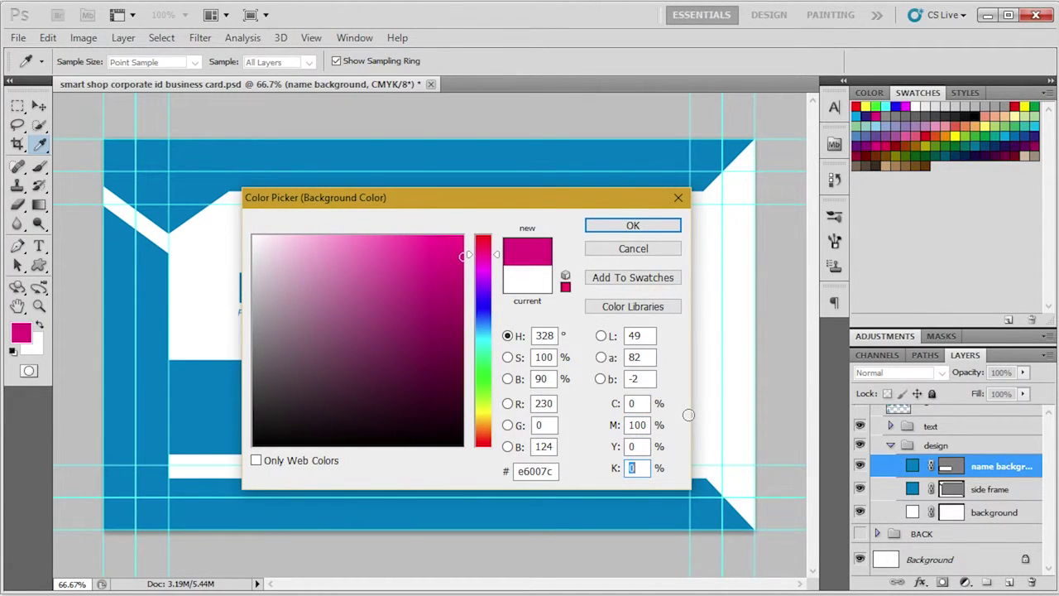
type("25")
key("Return")
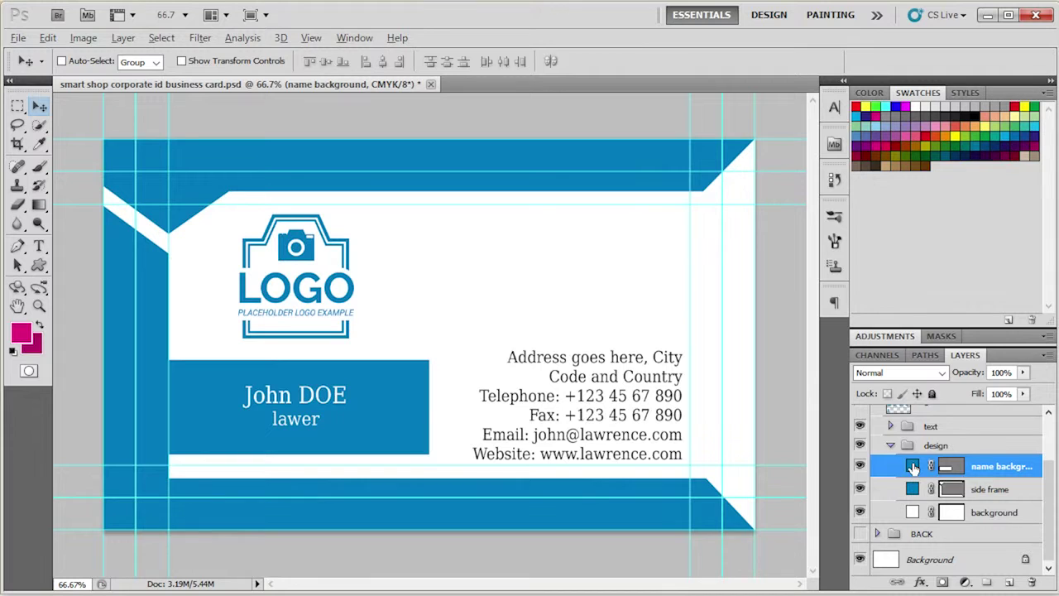
Fill the front's name background and side frame shapes with the dark magenta background colour
key("alt+BackSpace")
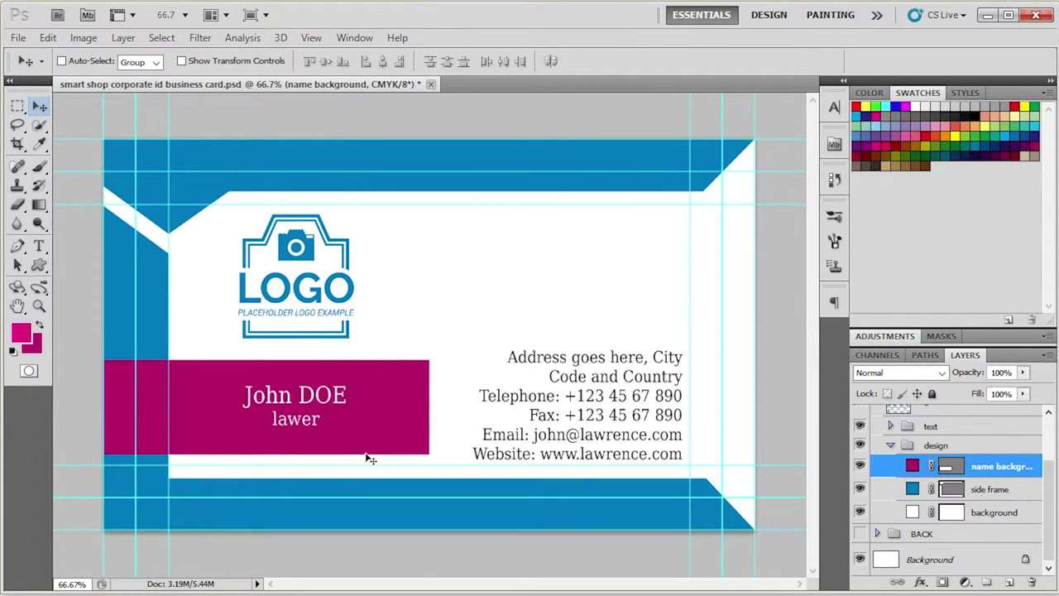
left_click(911, 488)
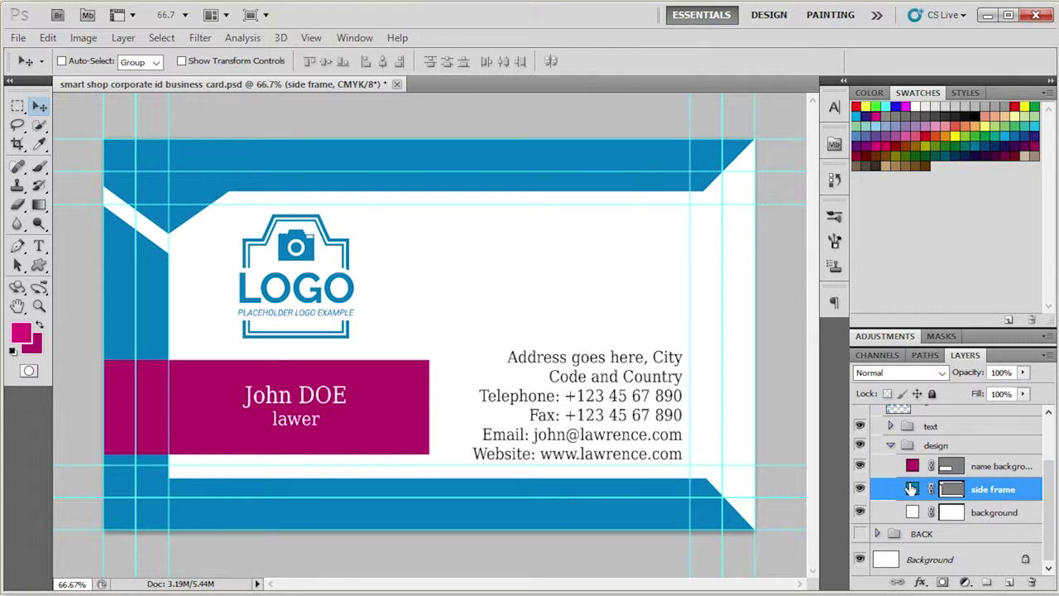
key("alt+BackSpace")
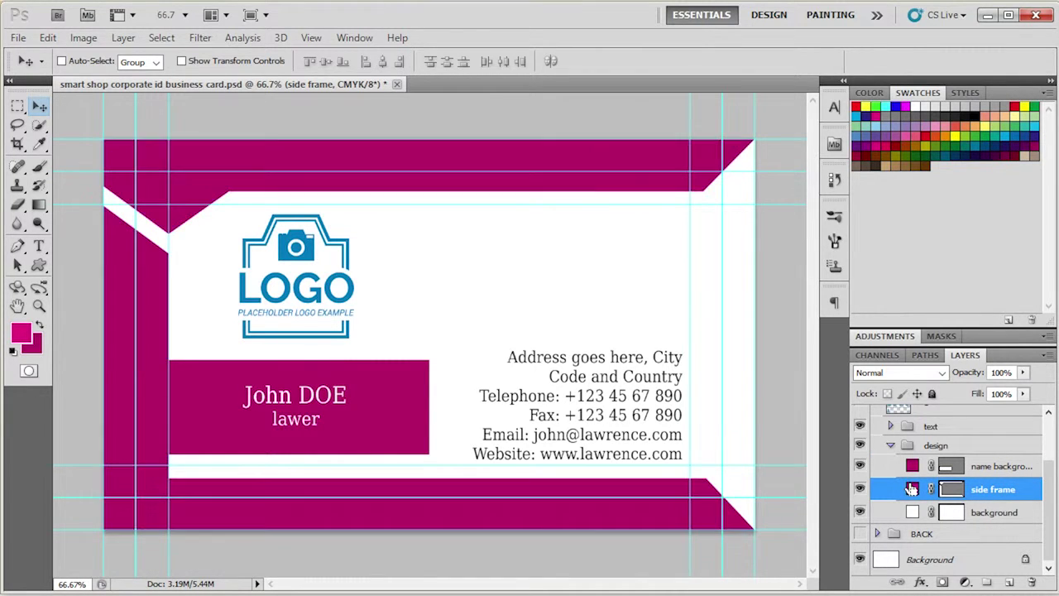
Collapse the front's design group, expand its text group and fill the address and contact text with the dark magenta background colour
left_click(908, 407)
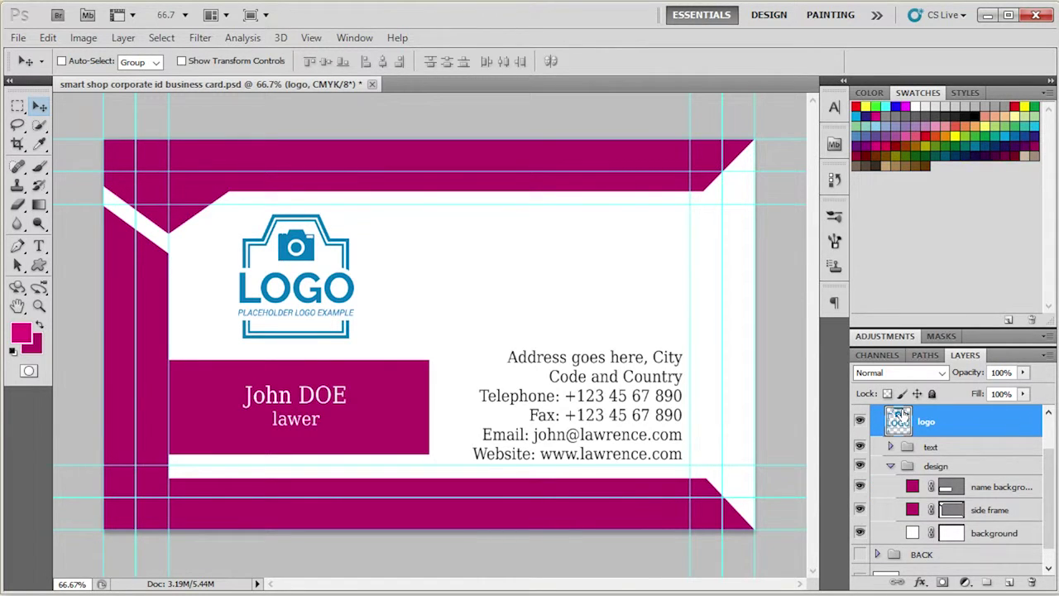
scroll(913, 484, "down", 1)
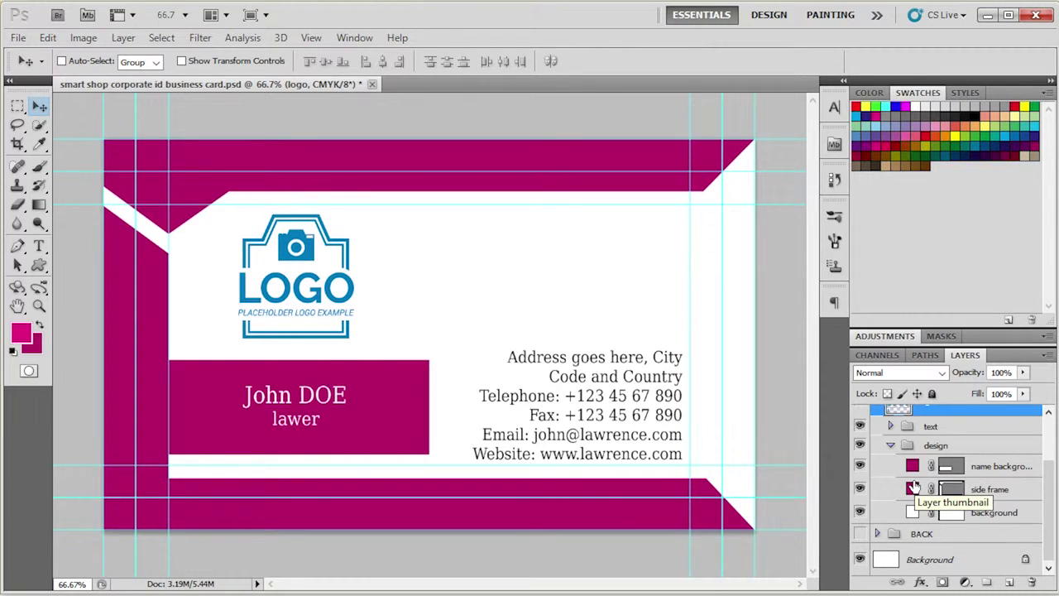
left_click(891, 445)
left_click(890, 494)
scroll(961, 498, "down", 2)
left_click(966, 499)
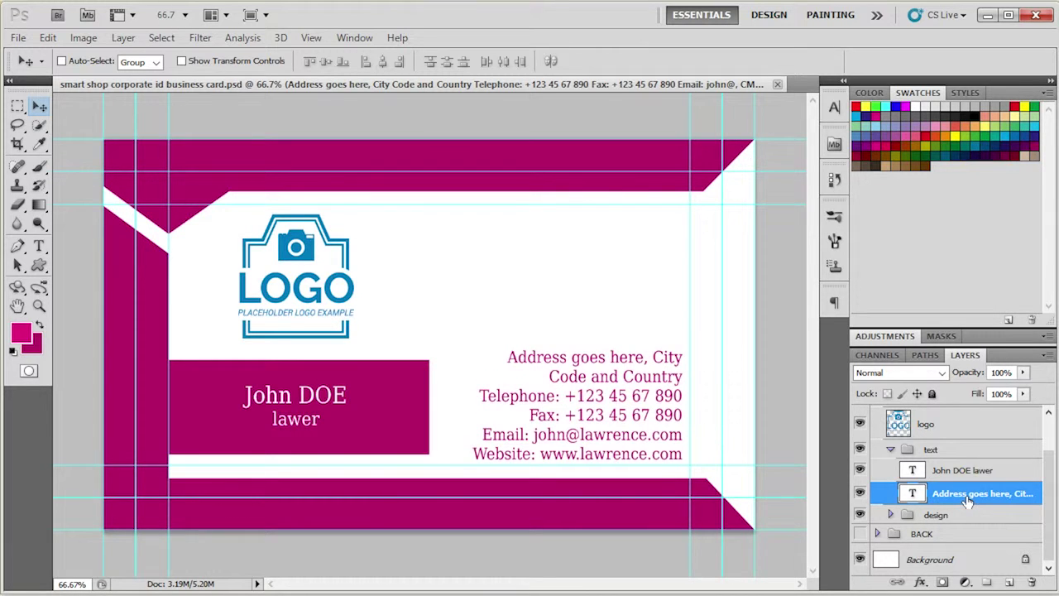
scroll(966, 499, "up", 2)
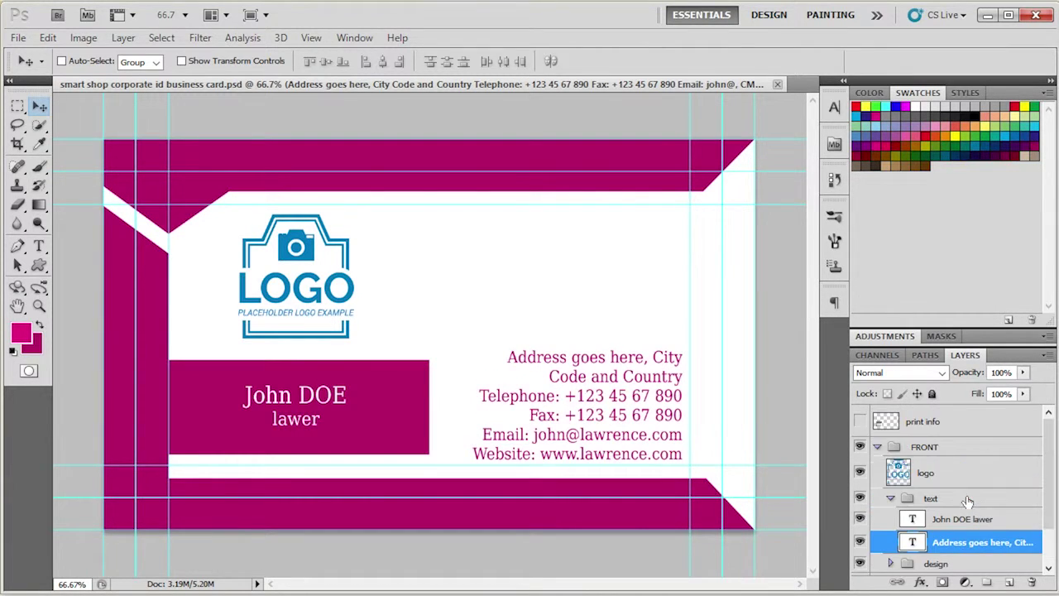
Collapse and hide the FRONT group, show the BACK group and expand it together with its design subgroup
left_click(877, 446)
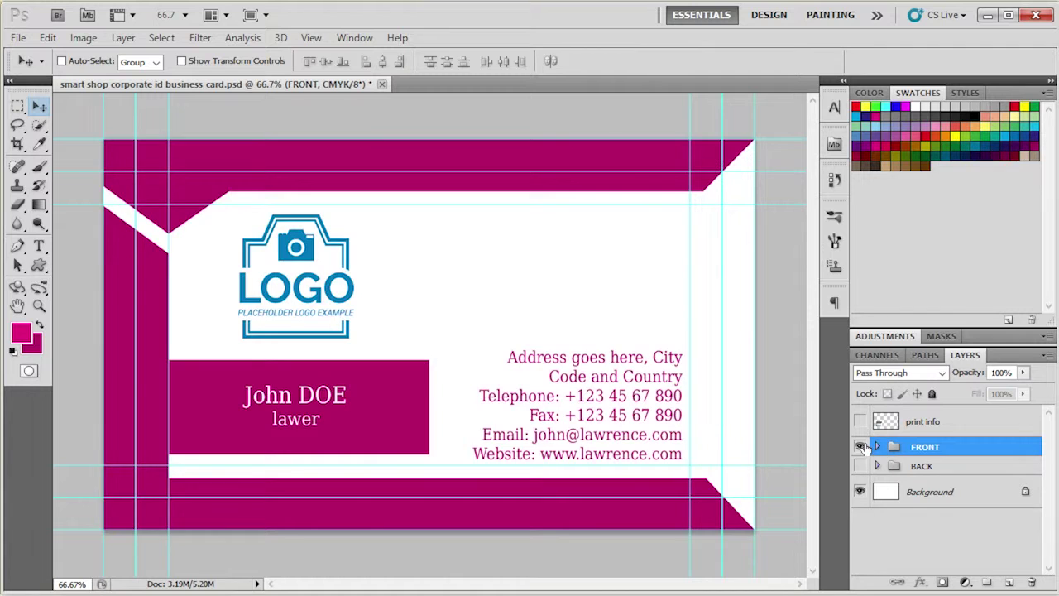
left_click(859, 446)
left_click(860, 466)
left_click(877, 466)
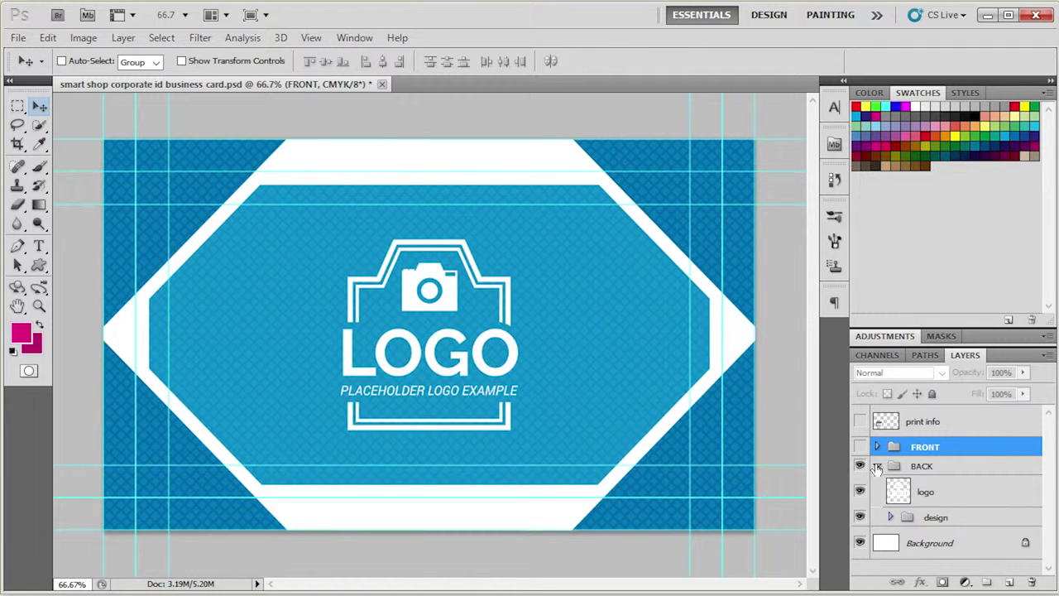
left_click(892, 518)
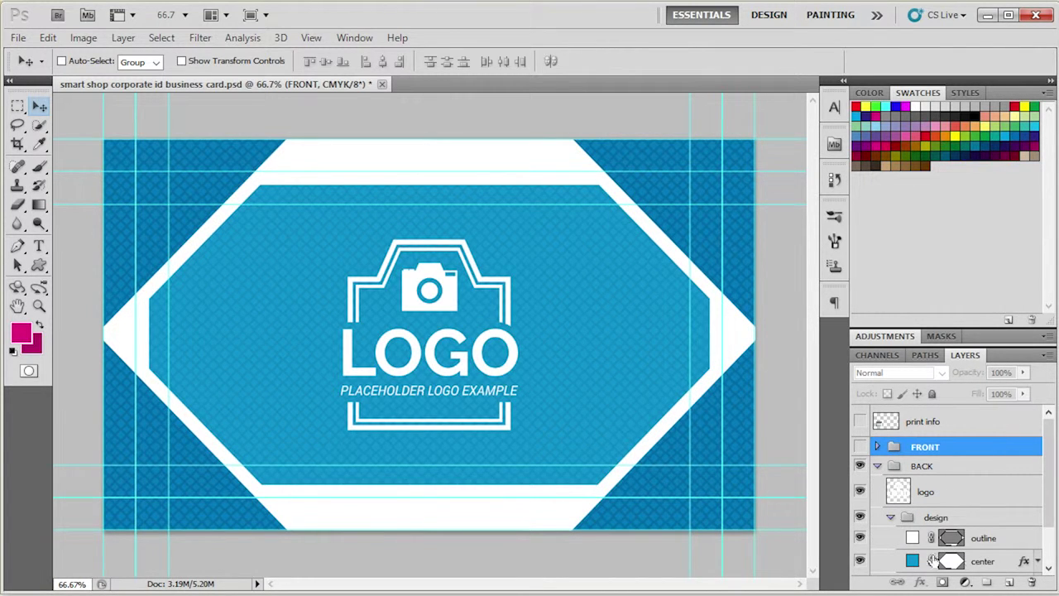
scroll(986, 468, "down", 2)
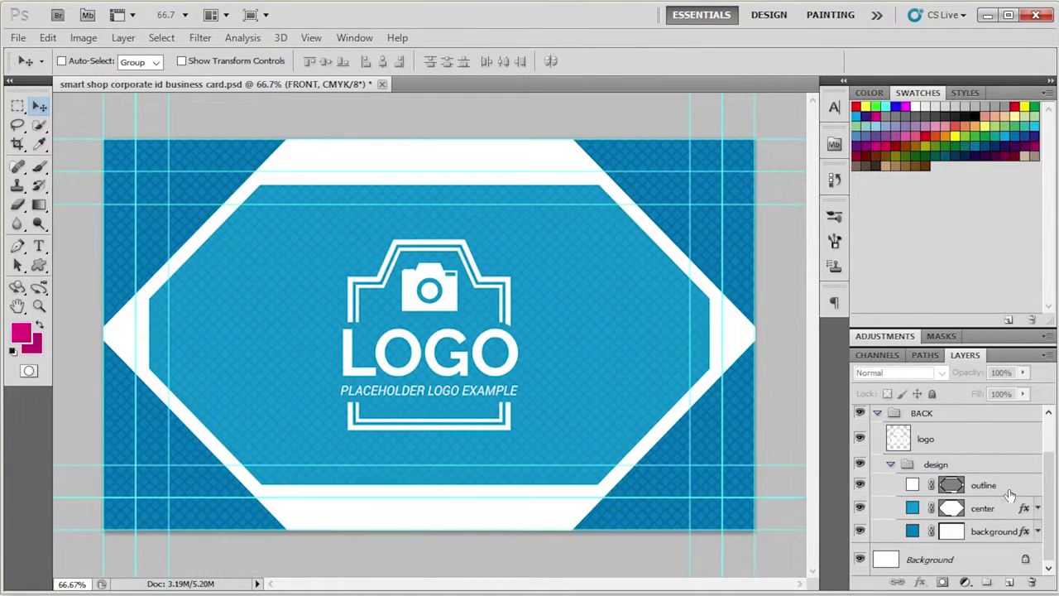
Fill the back's center shape with the foreground magenta and its background shape with the dark magenta background colour
left_click(891, 507)
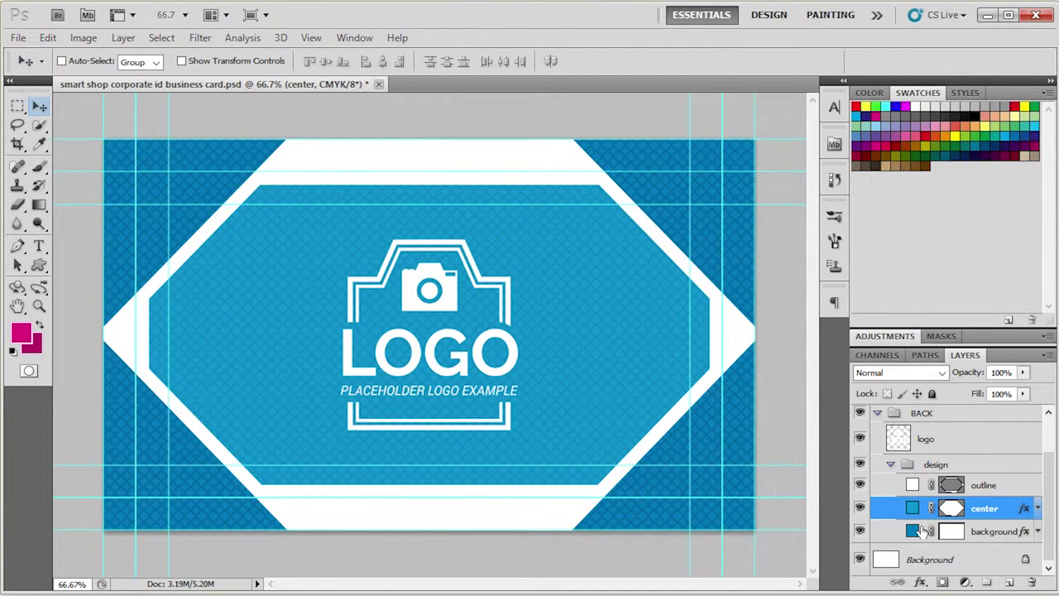
key("alt+BackSpace")
left_click(920, 531)
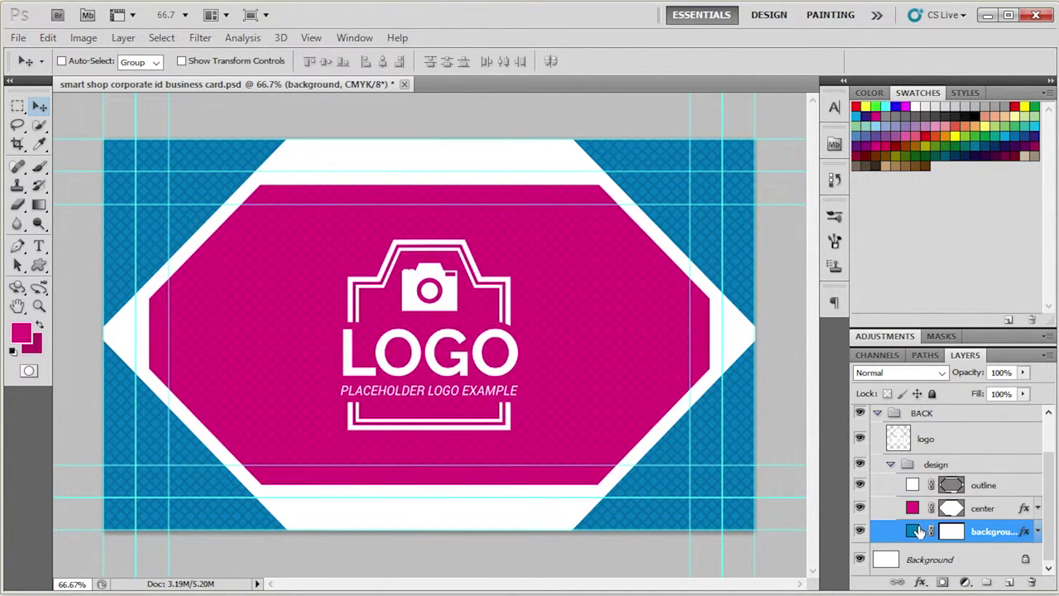
key("alt+BackSpace")
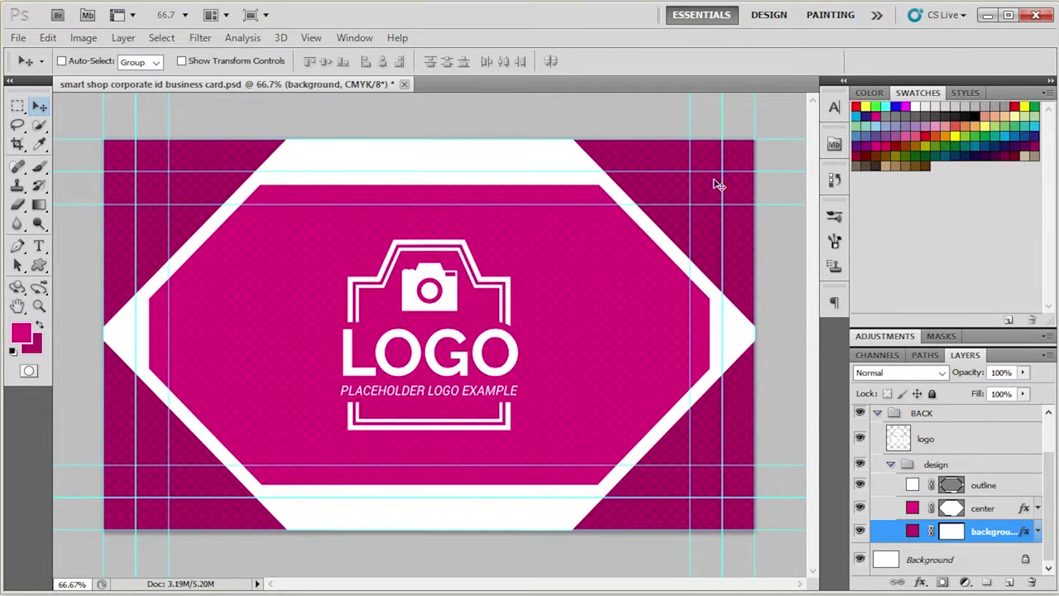
Open the center layer's Pattern Overlay settings and set the overlay opacity to 35%
left_click(1018, 508)
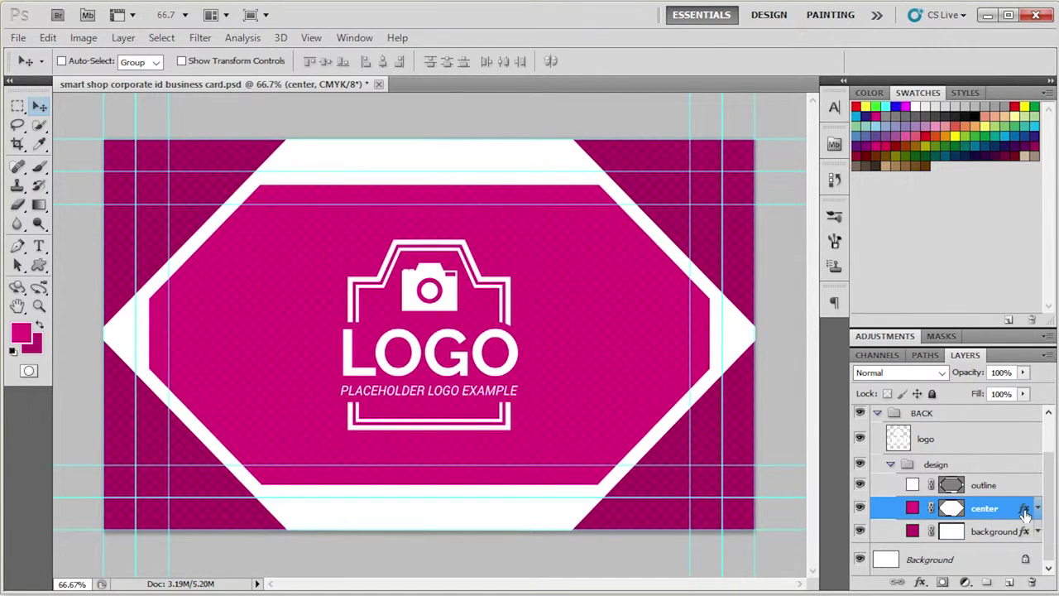
double_click(1024, 513)
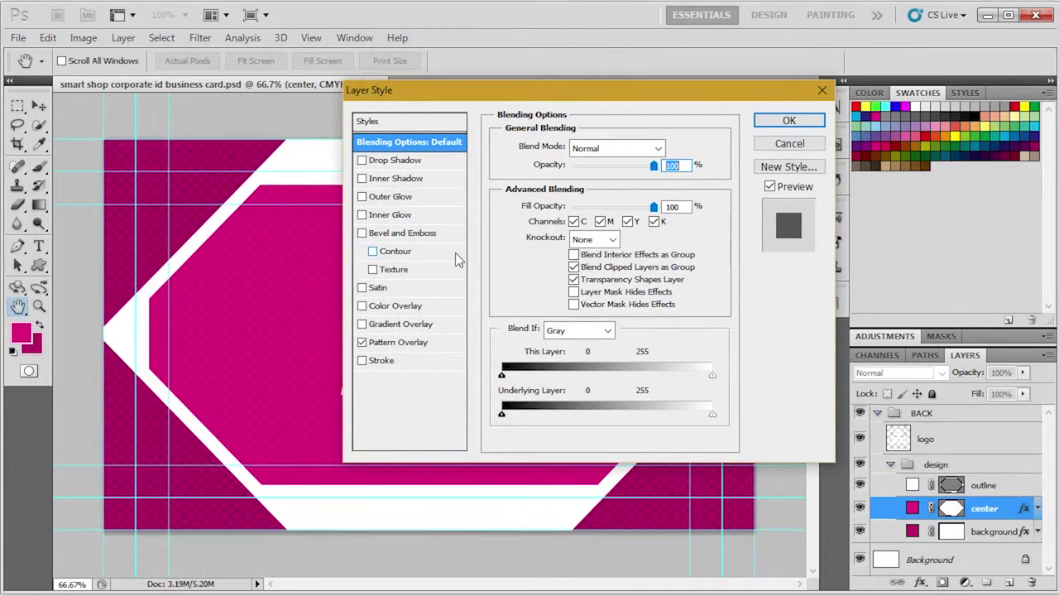
left_click(410, 342)
left_click_drag(559, 96, 753, 107)
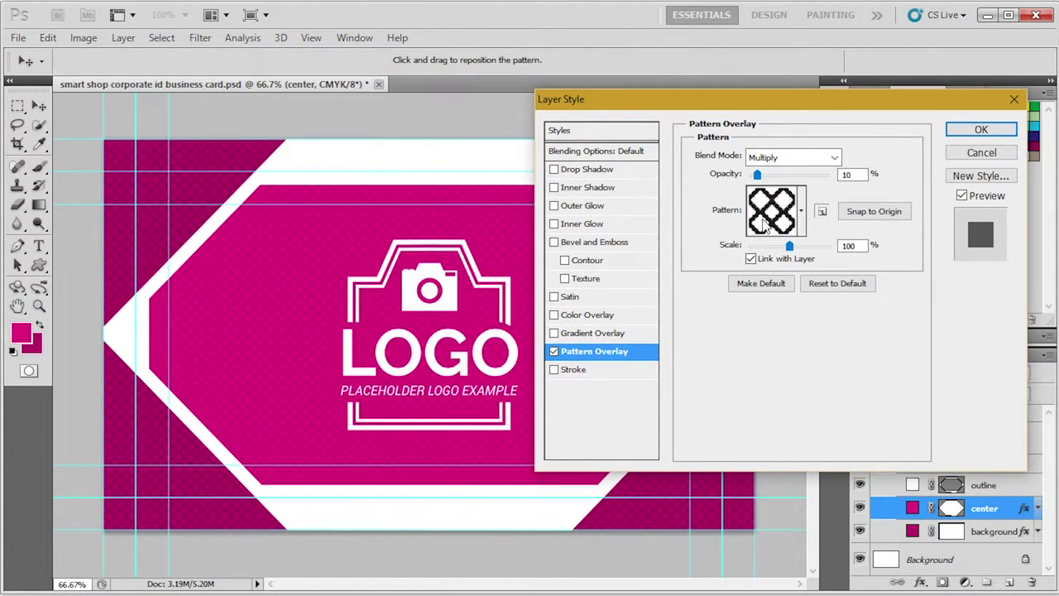
left_click(801, 211)
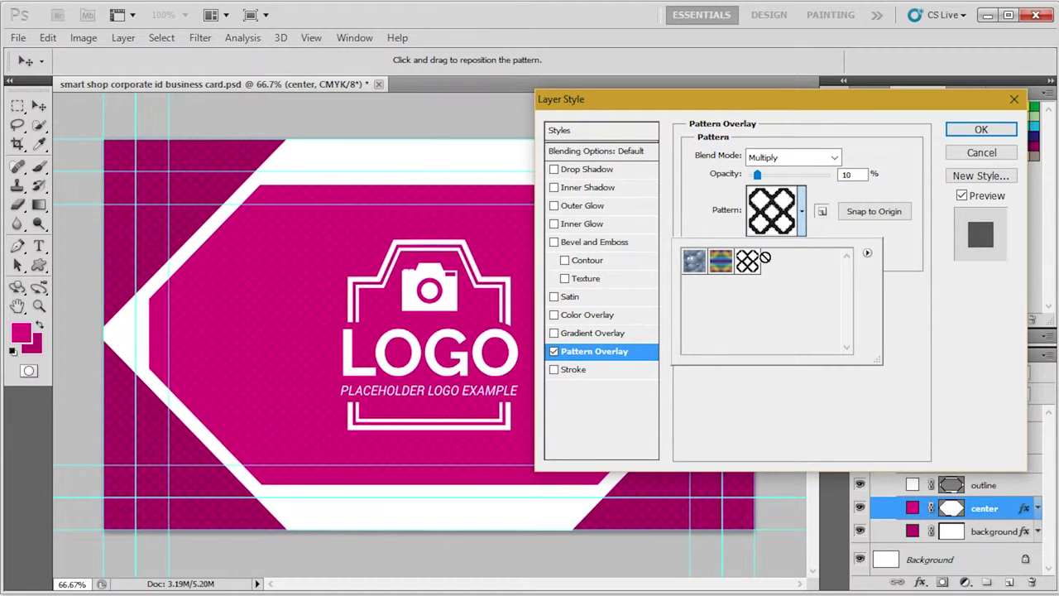
left_click(724, 215)
mouse_move(757, 176)
left_mouse_down()
mouse_move(801, 182)
mouse_move(767, 184)
mouse_move(786, 183)
mouse_move(777, 182)
left_mouse_up()
Append the Patterns 2 set to the patterns available for the overlay
left_click(800, 219)
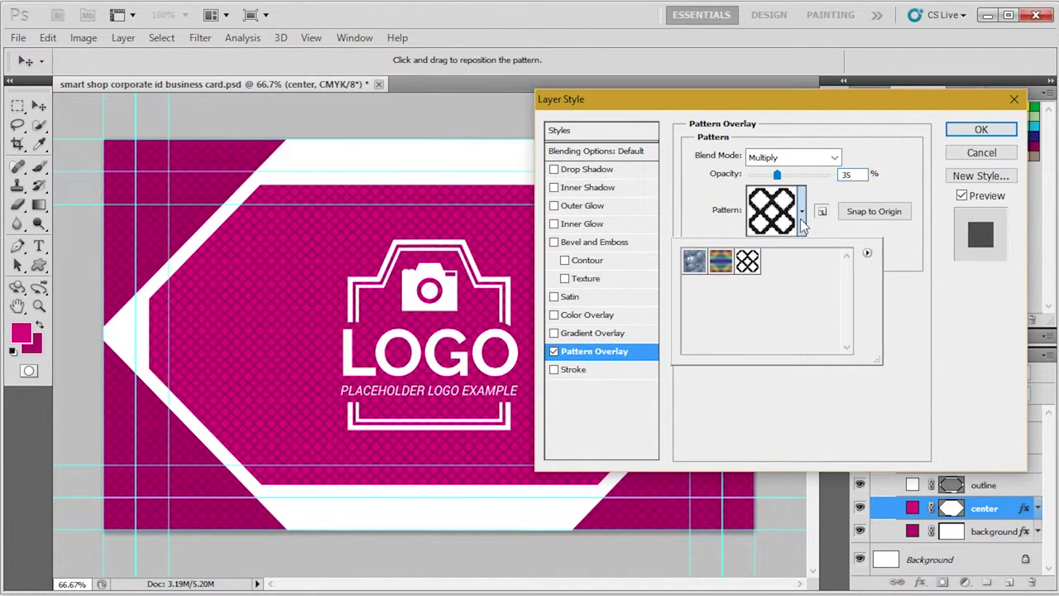
left_click(867, 254)
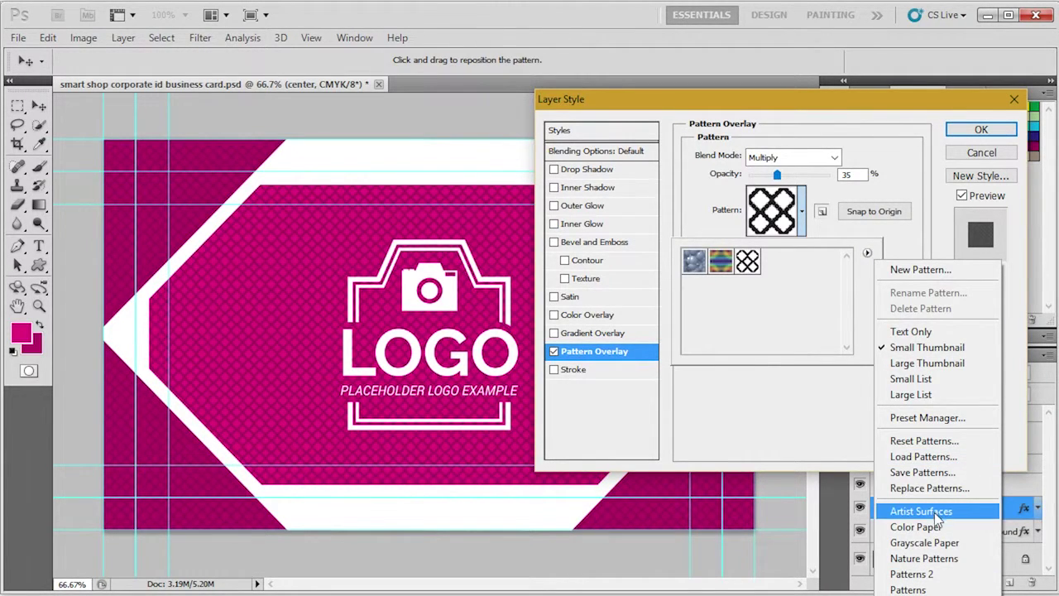
left_click(938, 574)
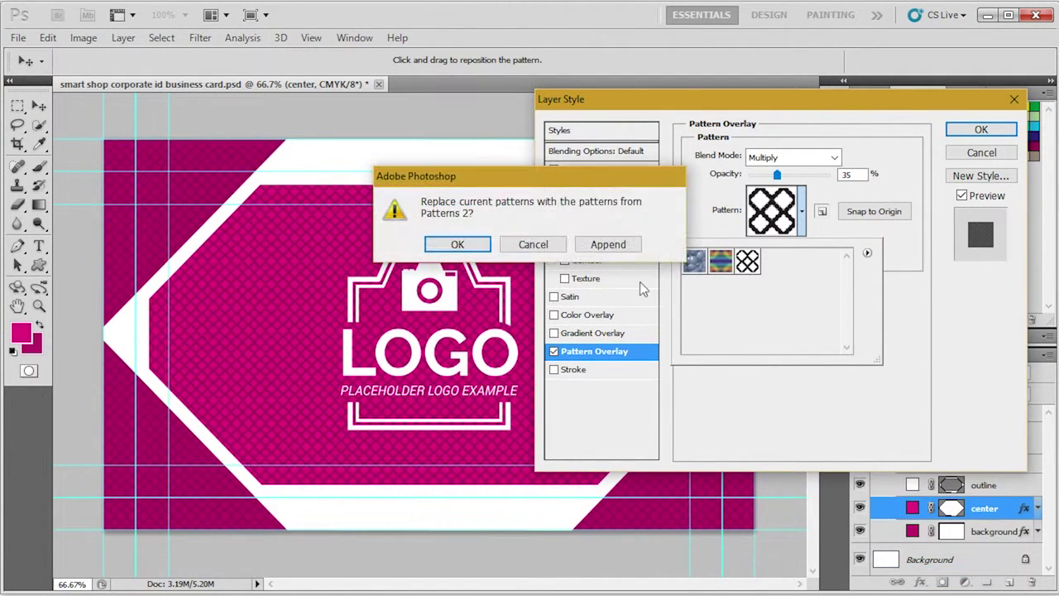
left_click(605, 243)
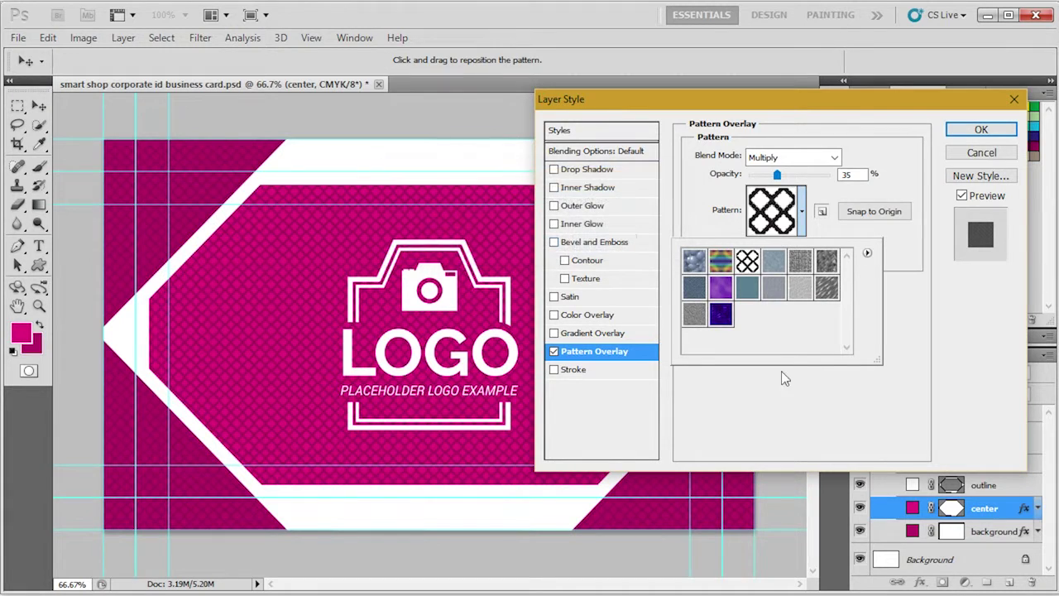
Try several overlay patterns on the center layer, choose the grey diagonal-streak pattern and apply the layer style
left_click(800, 262)
left_click(774, 286)
left_click(749, 291)
left_click(697, 289)
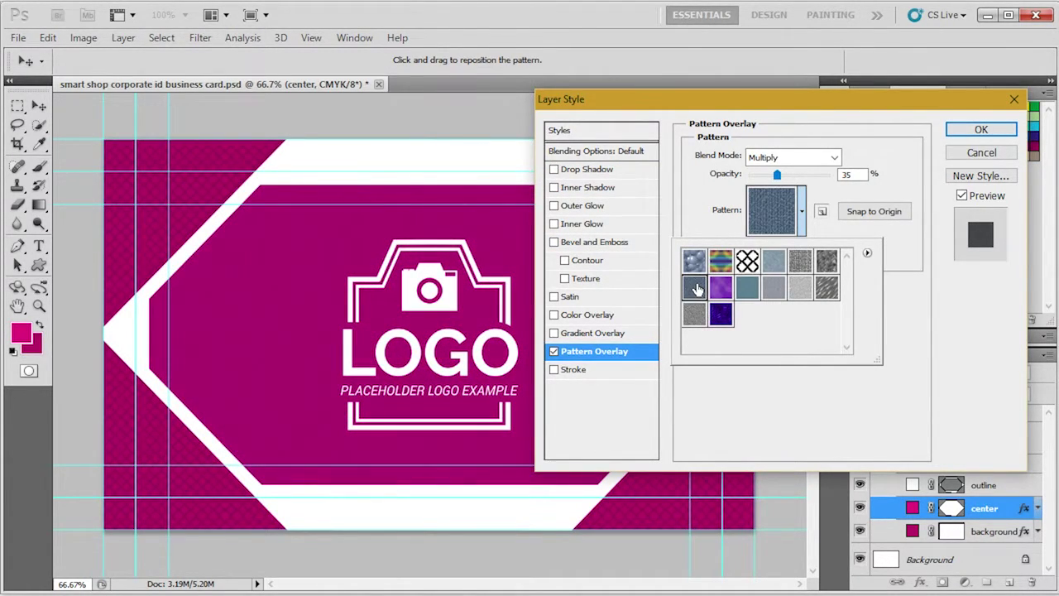
left_click(826, 287)
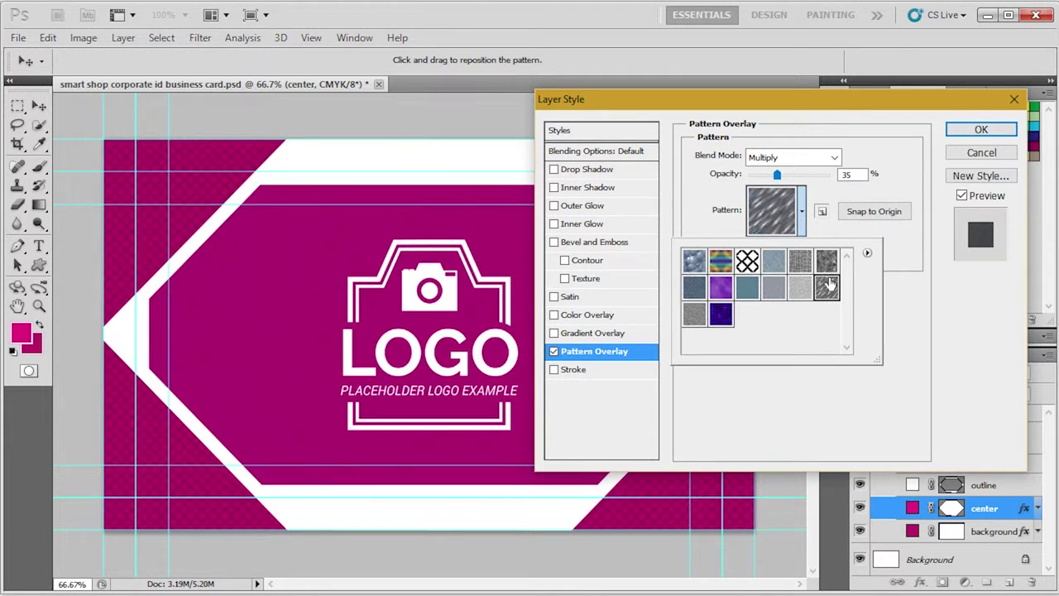
left_click(845, 425)
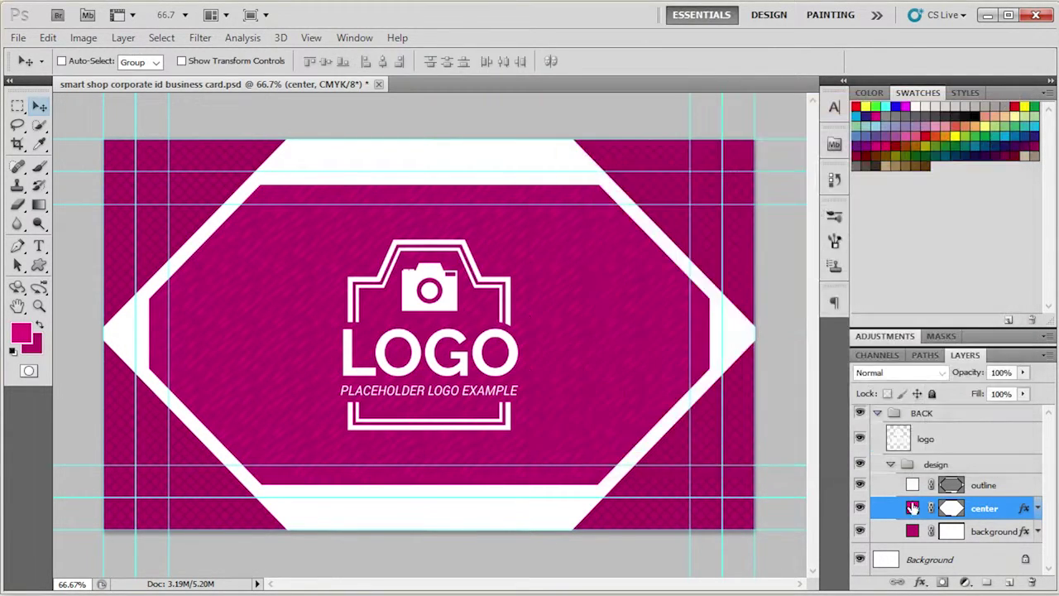
left_click(981, 129)
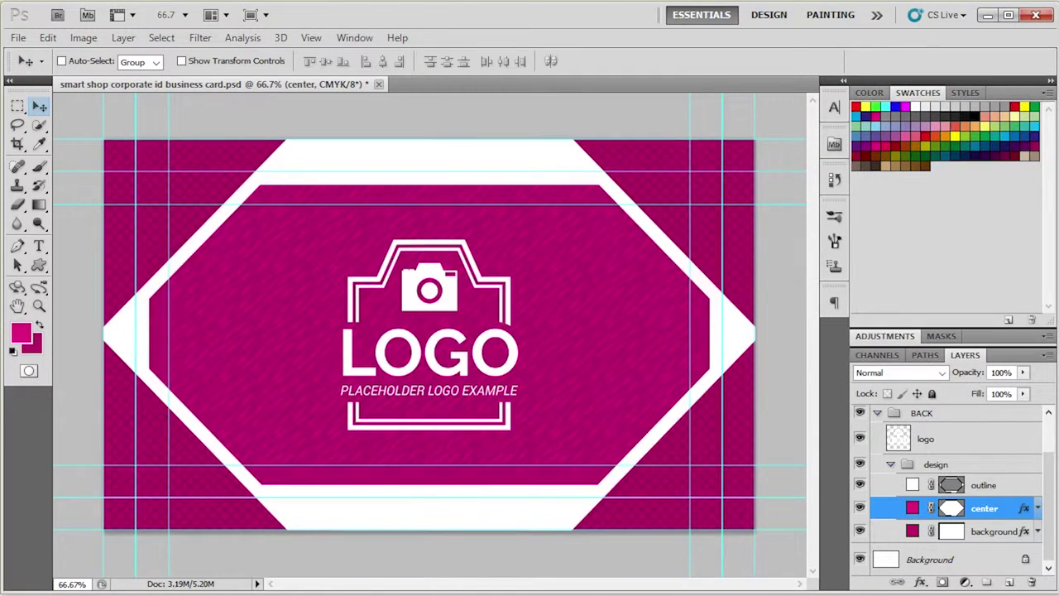
Copy the center layer's layer style and paste it onto the back's background shape layer
left_click(1027, 532)
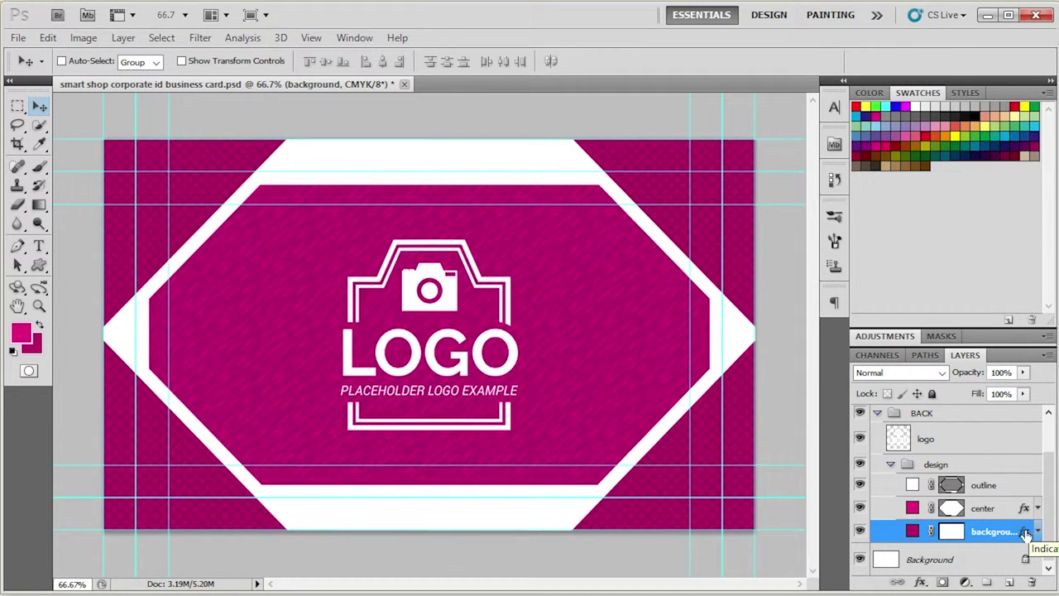
left_click(1023, 508)
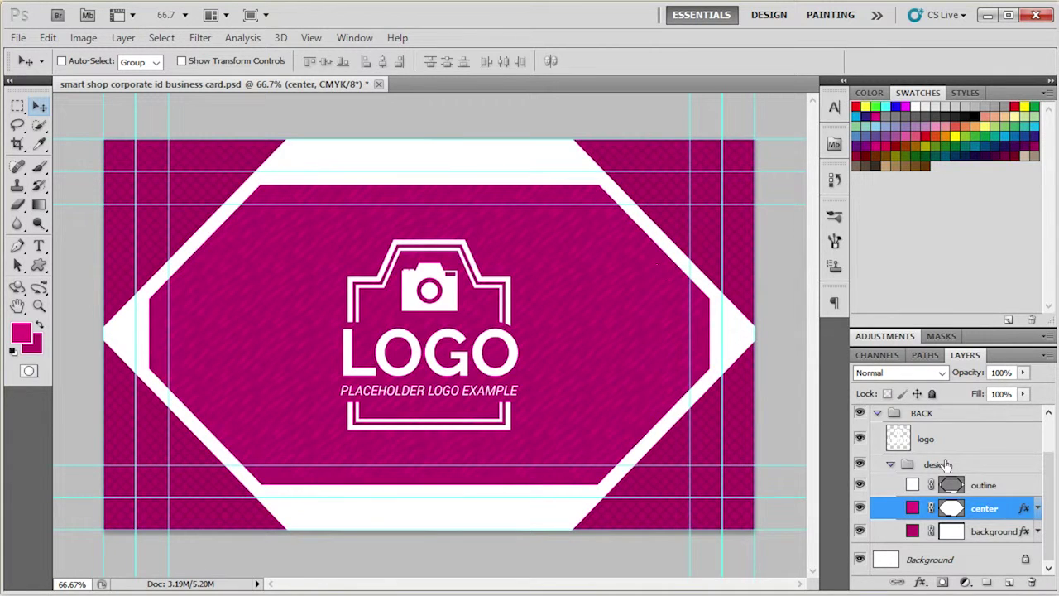
right_click(1026, 511)
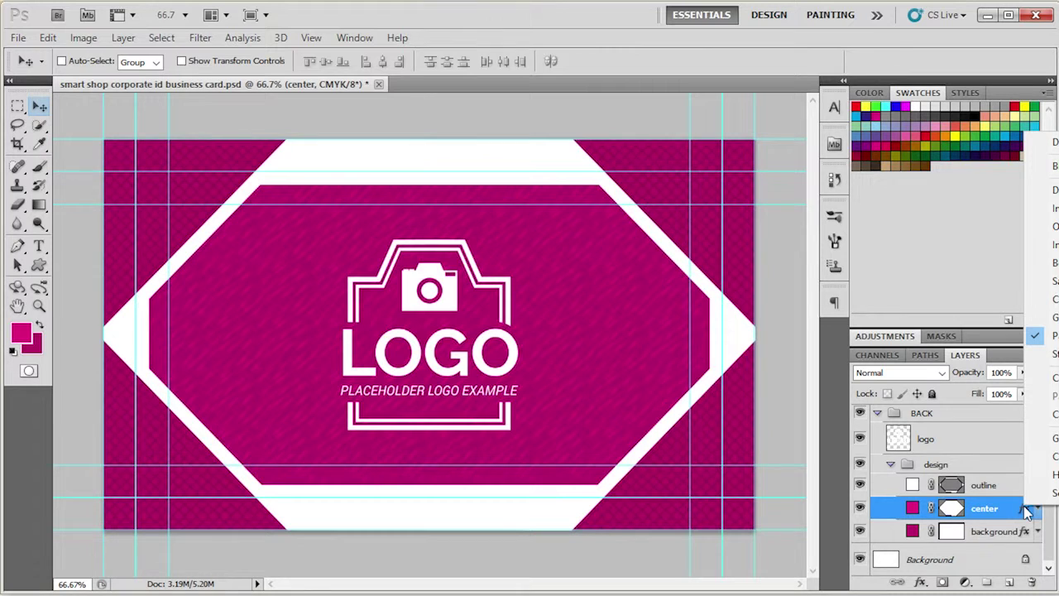
left_click(1052, 379)
left_click(1021, 532)
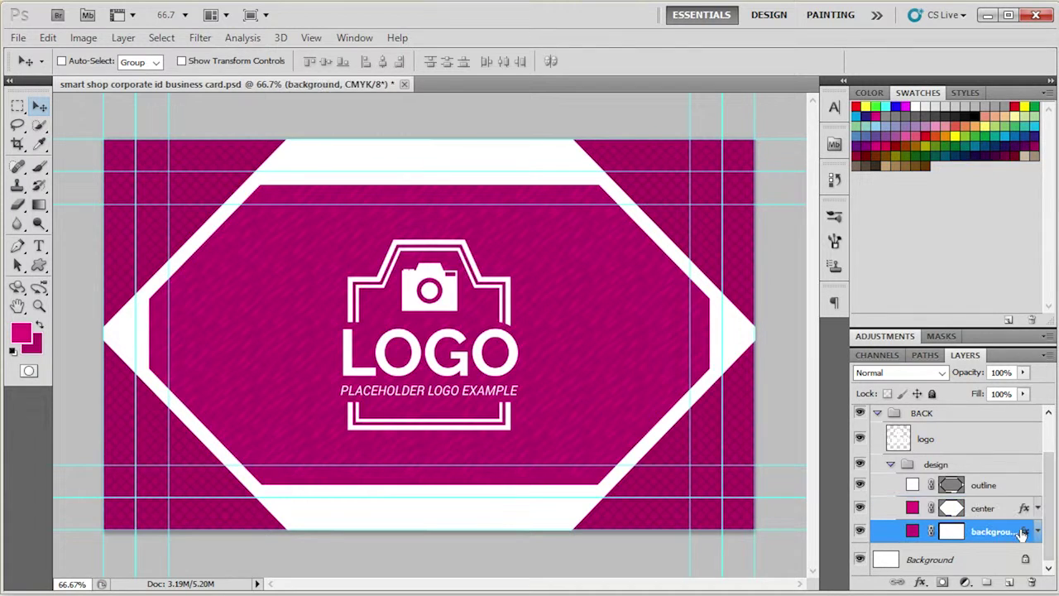
right_click(1024, 534)
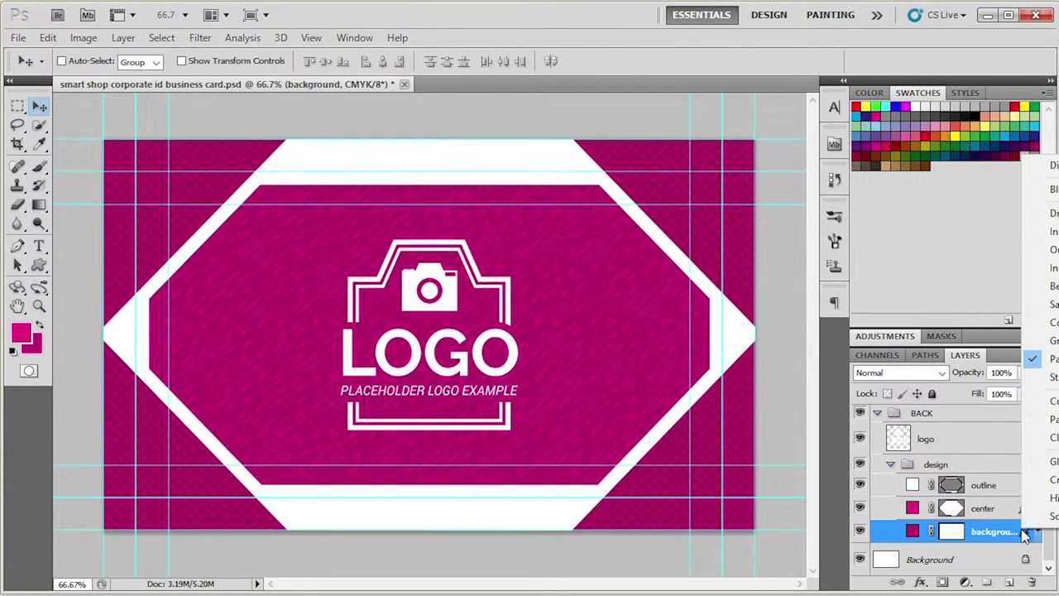
left_click(1039, 421)
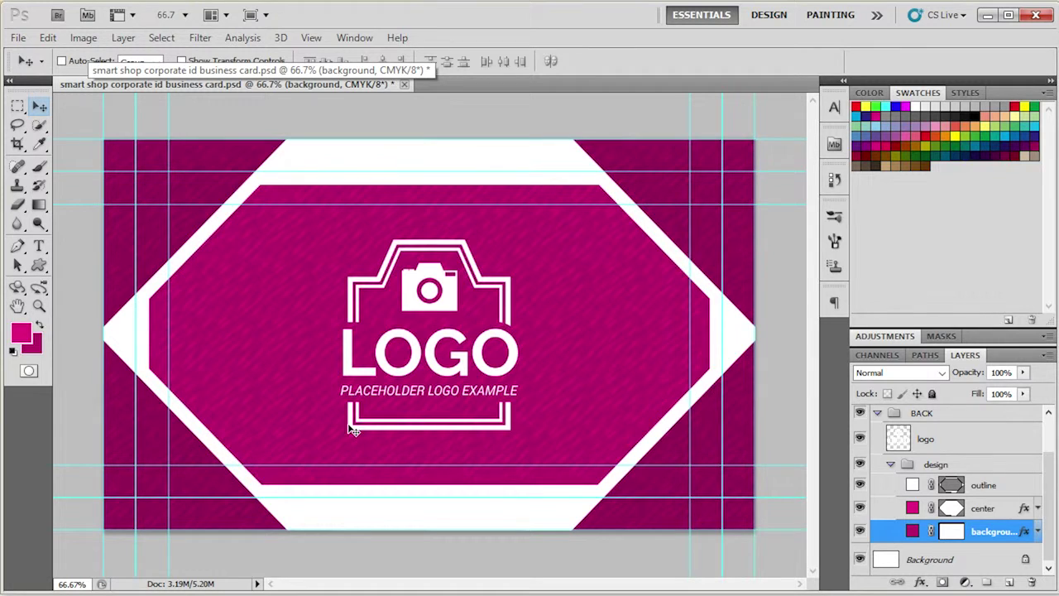
Collapse and hide the BACK group, show the FRONT group and expand it
scroll(857, 475, "up", 2)
left_click(877, 466)
left_click(859, 466)
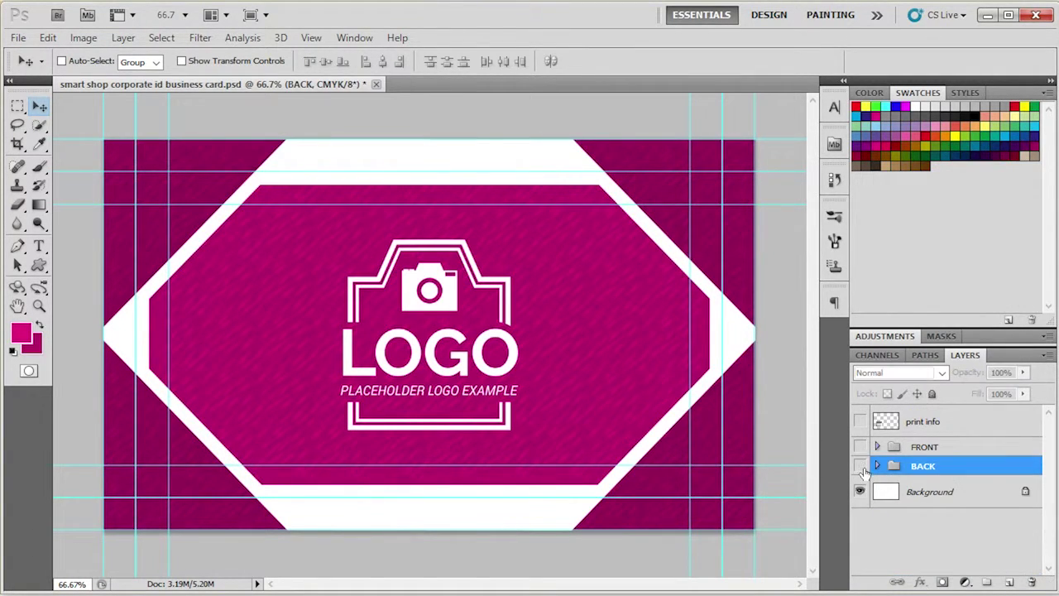
left_click(860, 447)
left_click(877, 447)
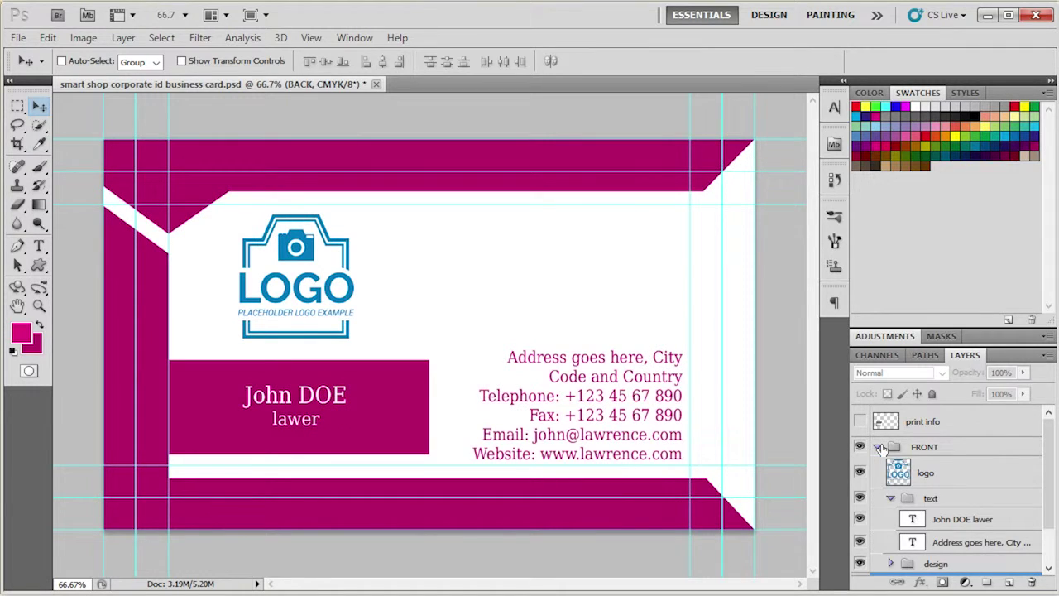
Display the Character settings and check them for the front's name text layer and contact-details text layer
left_click(934, 519)
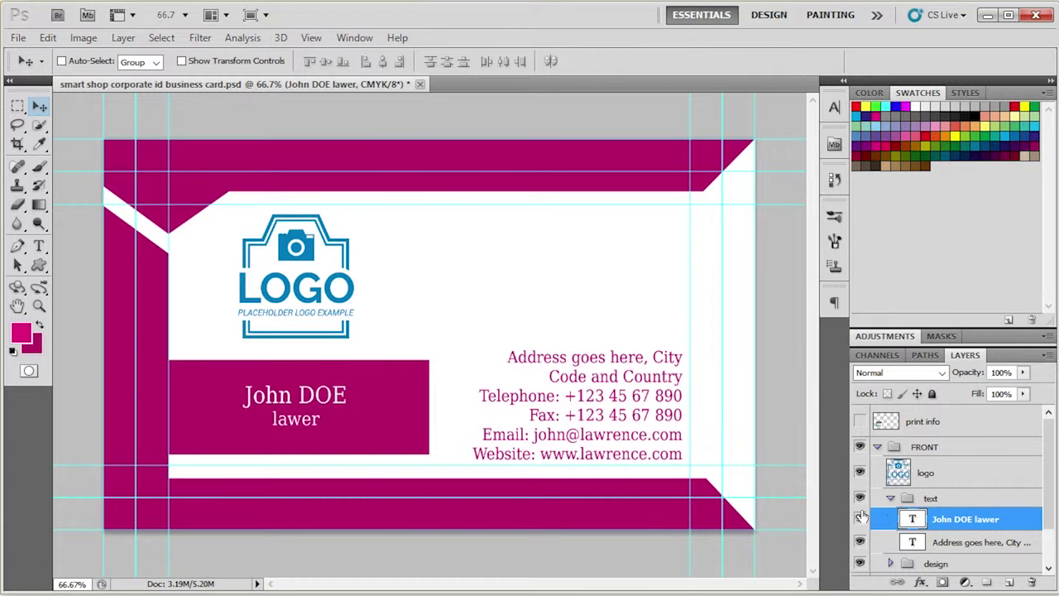
left_click(354, 38)
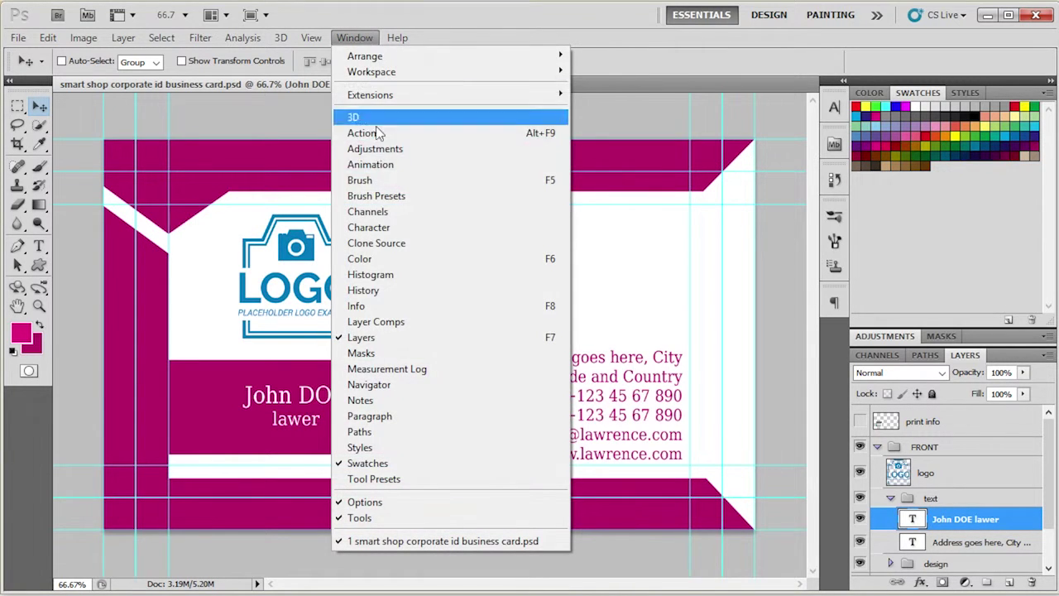
left_click(394, 228)
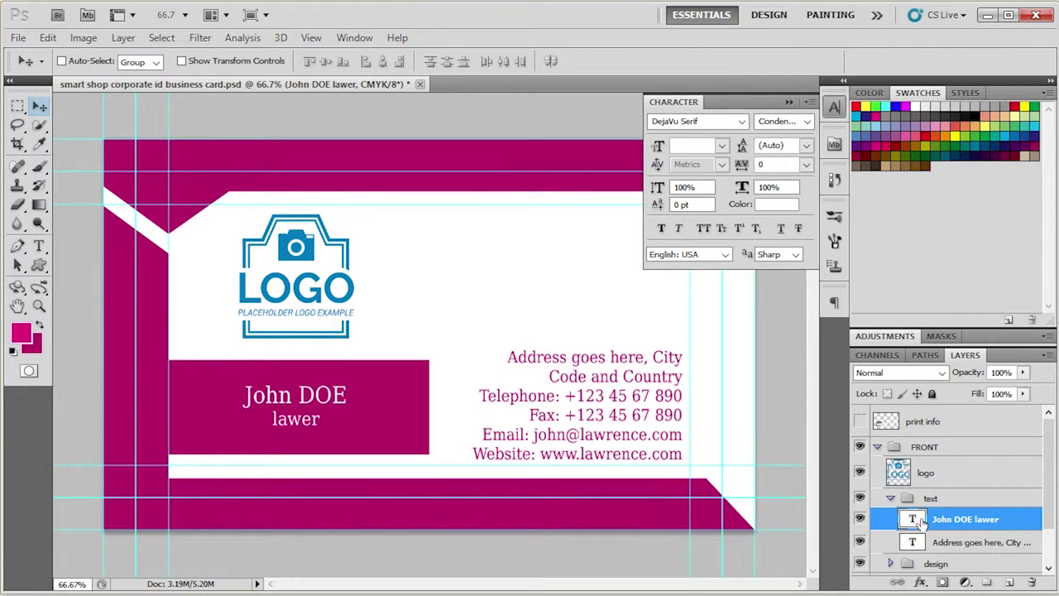
left_click(918, 546)
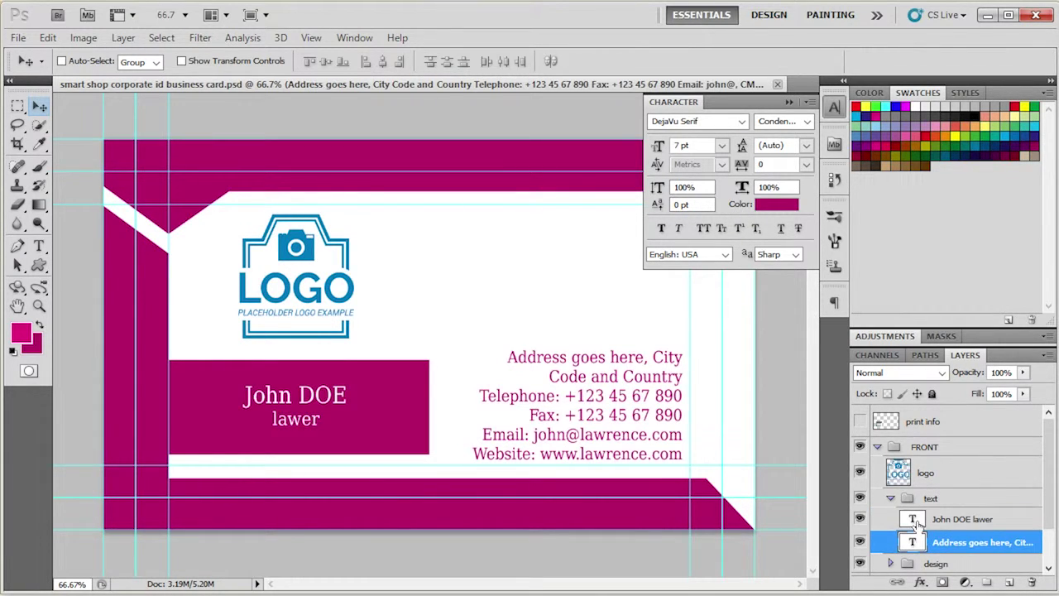
left_click(919, 523)
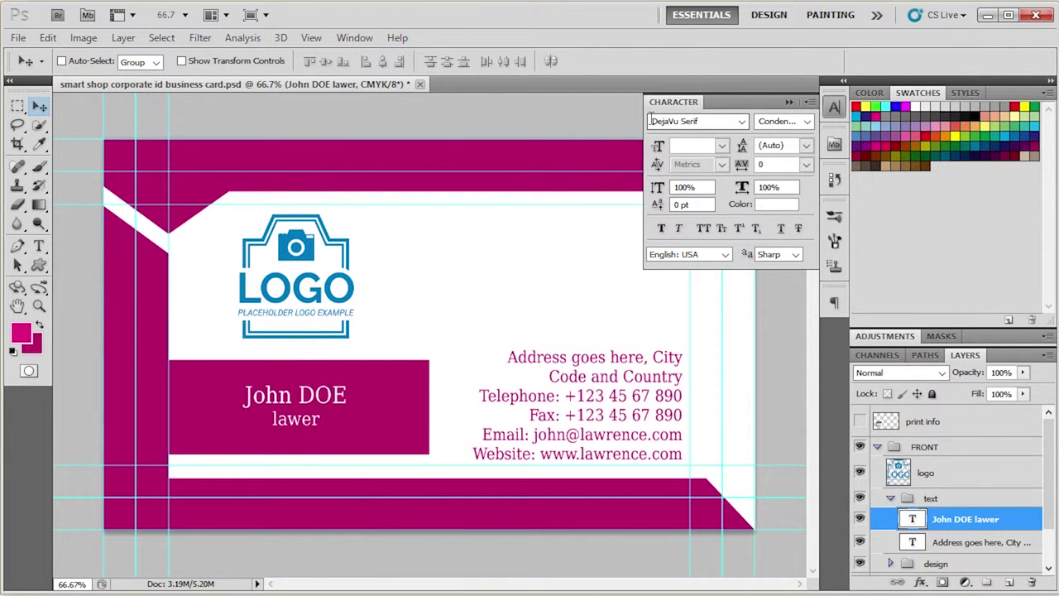
left_click(906, 542)
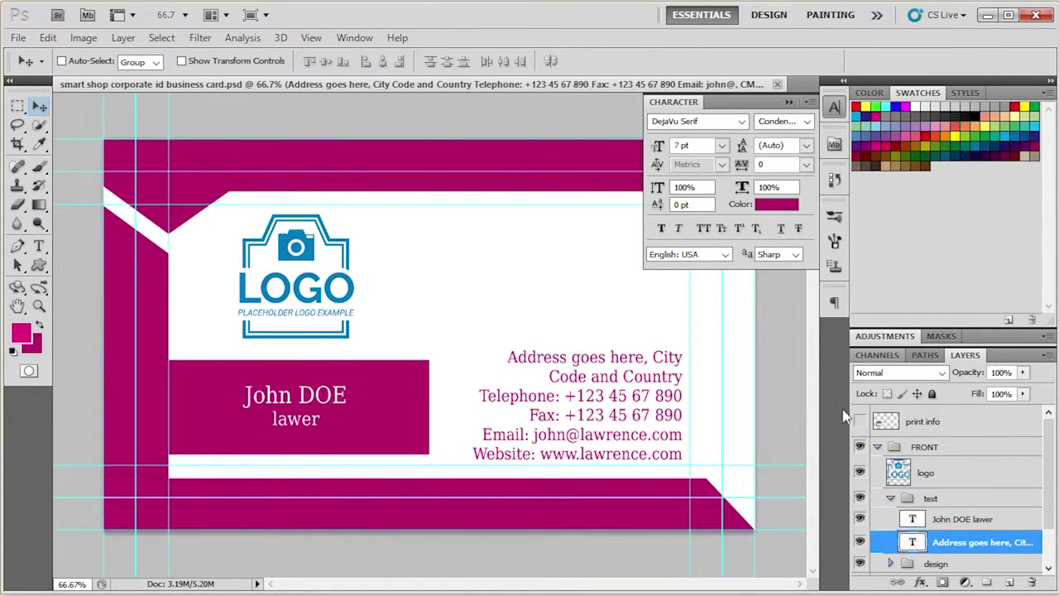
Change the font of both the contact-details text and the name text on the front to Ebrima
left_click(700, 118)
left_click(743, 122)
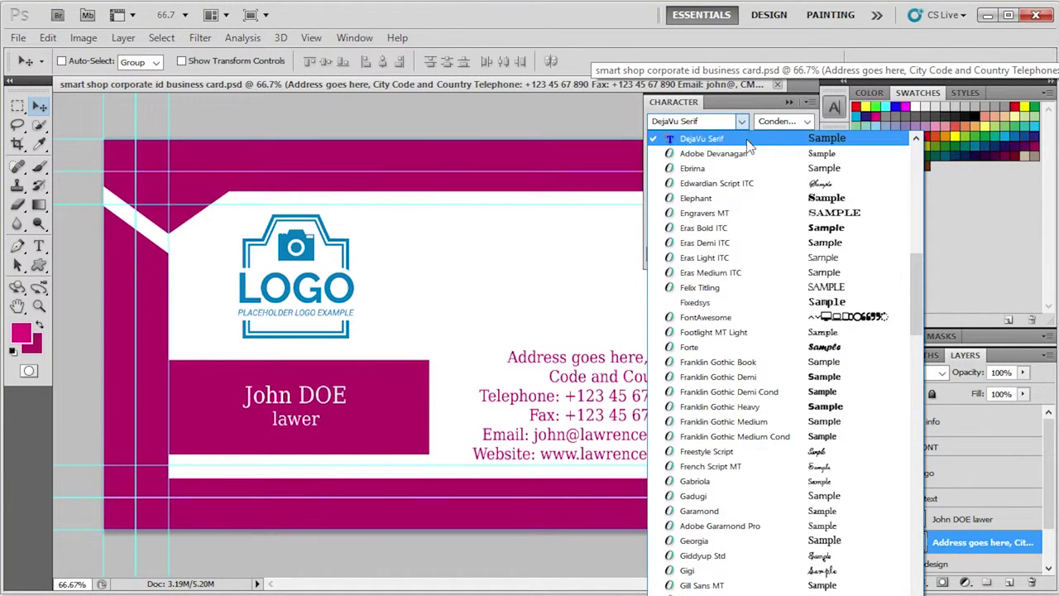
left_click(728, 168)
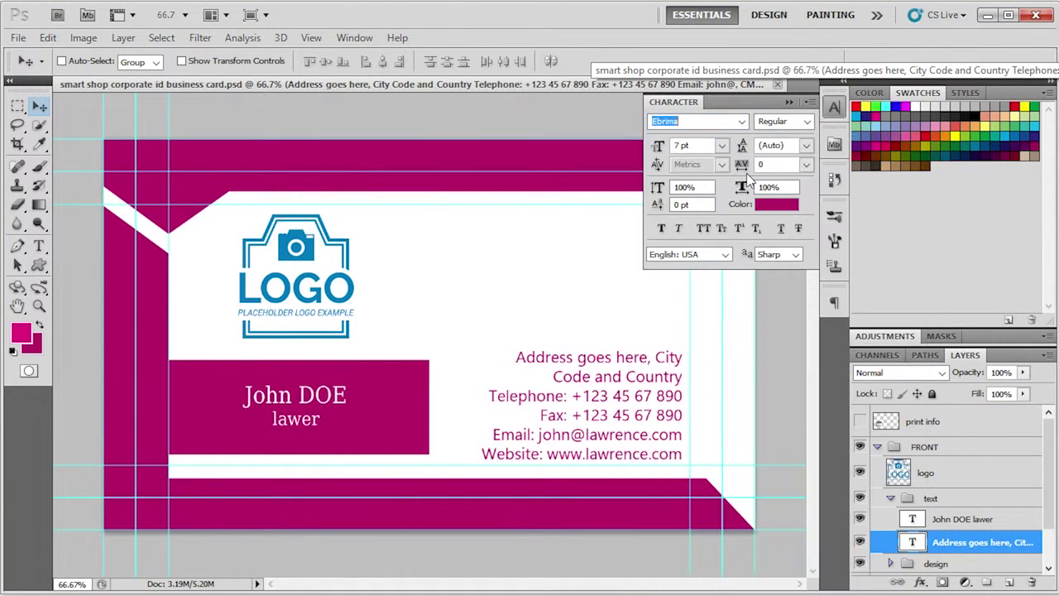
key("Return")
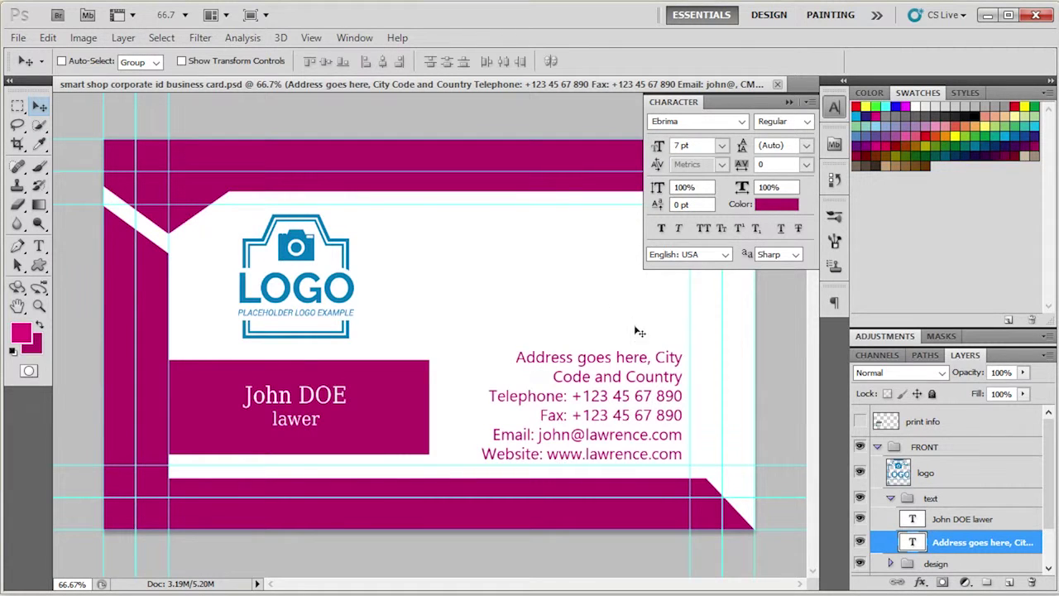
left_click(977, 519)
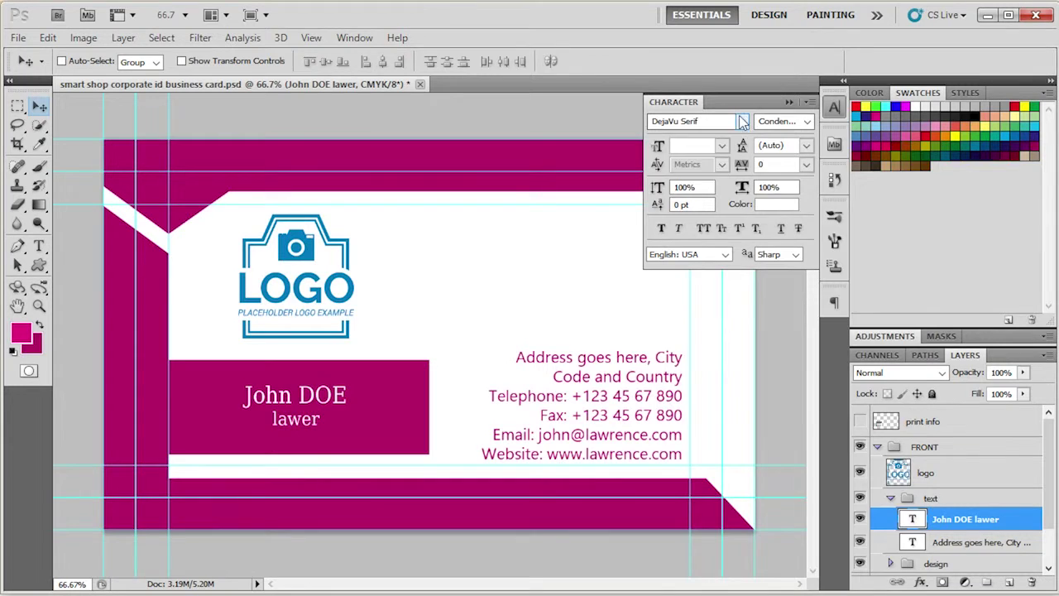
left_click(741, 122)
left_click(728, 134)
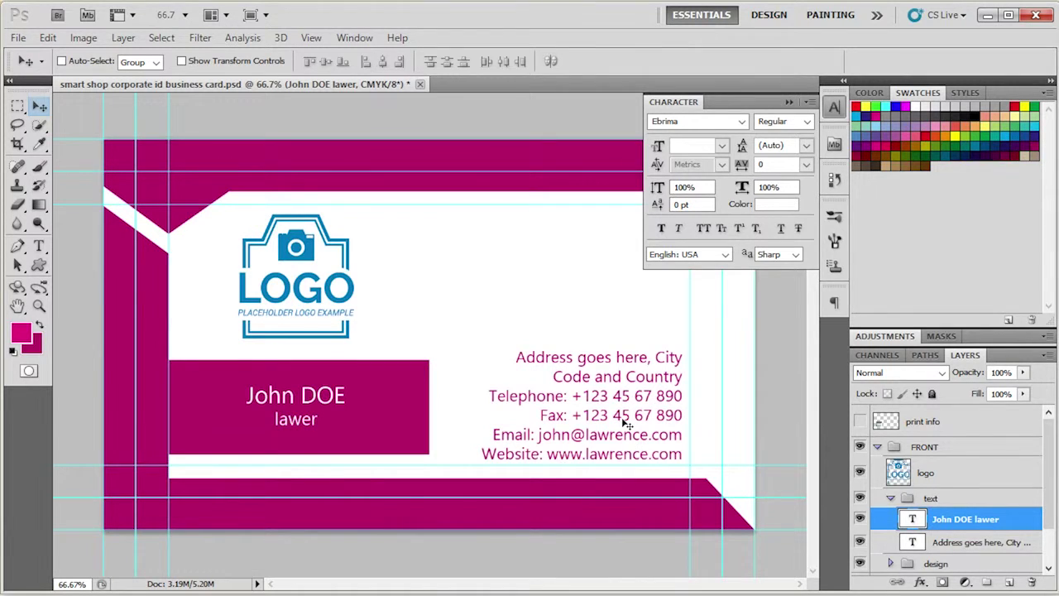
double_click(912, 518)
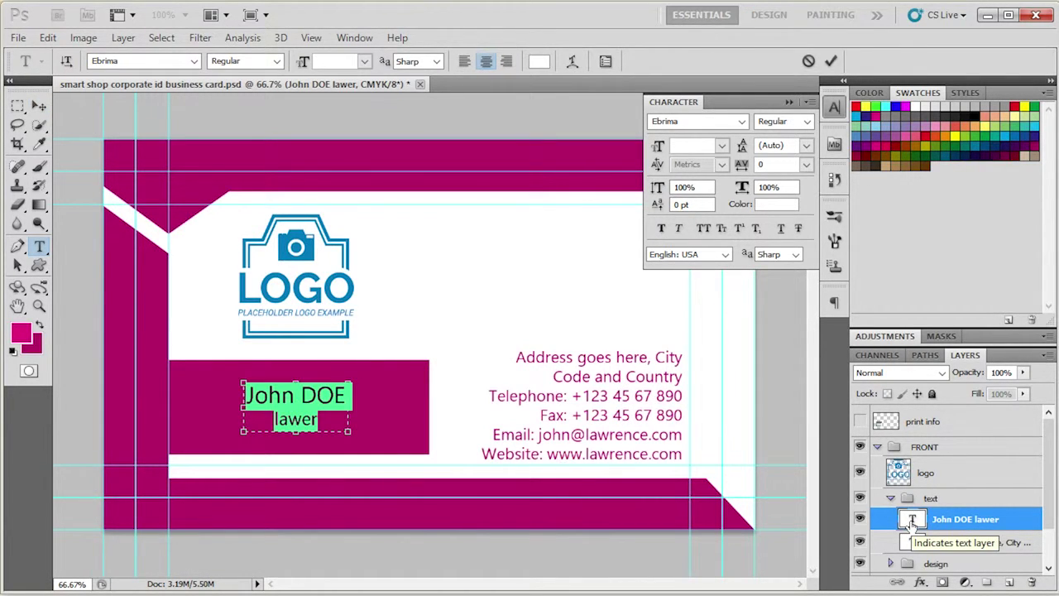
key("Escape")
double_click(912, 542)
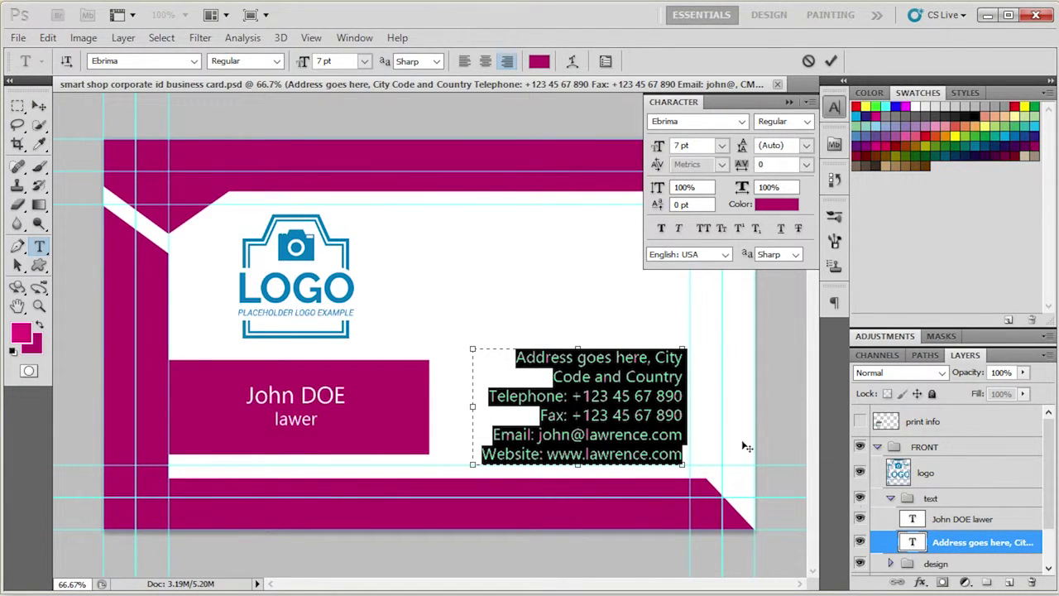
key("Escape")
key("v")
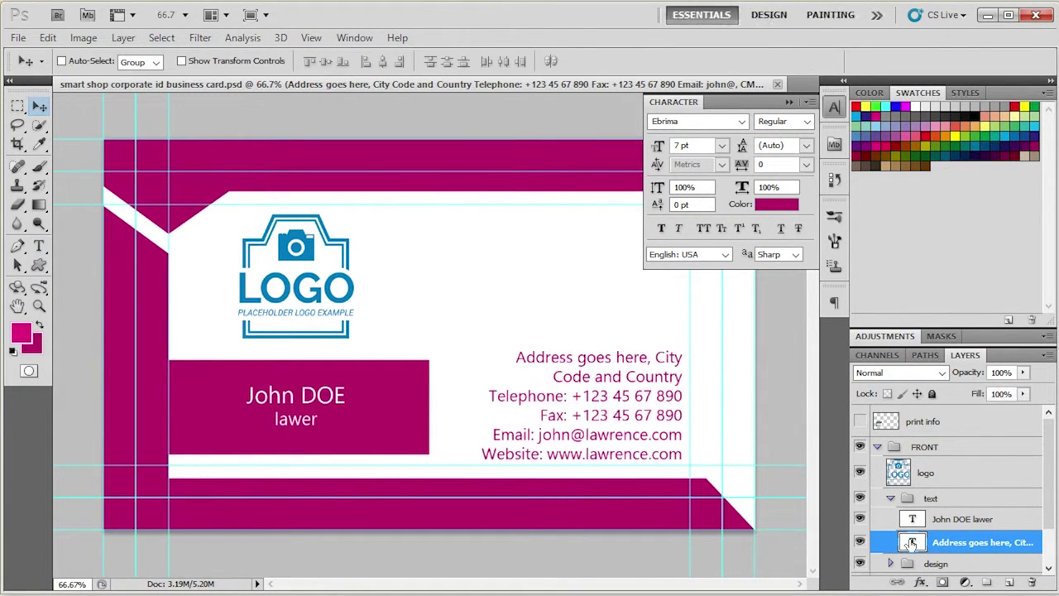
Replace the first line of the contact-details text with "Smart Shop Adress" and finish editing with the Move tool active
left_click(38, 246)
left_click_drag(523, 361, 689, 355)
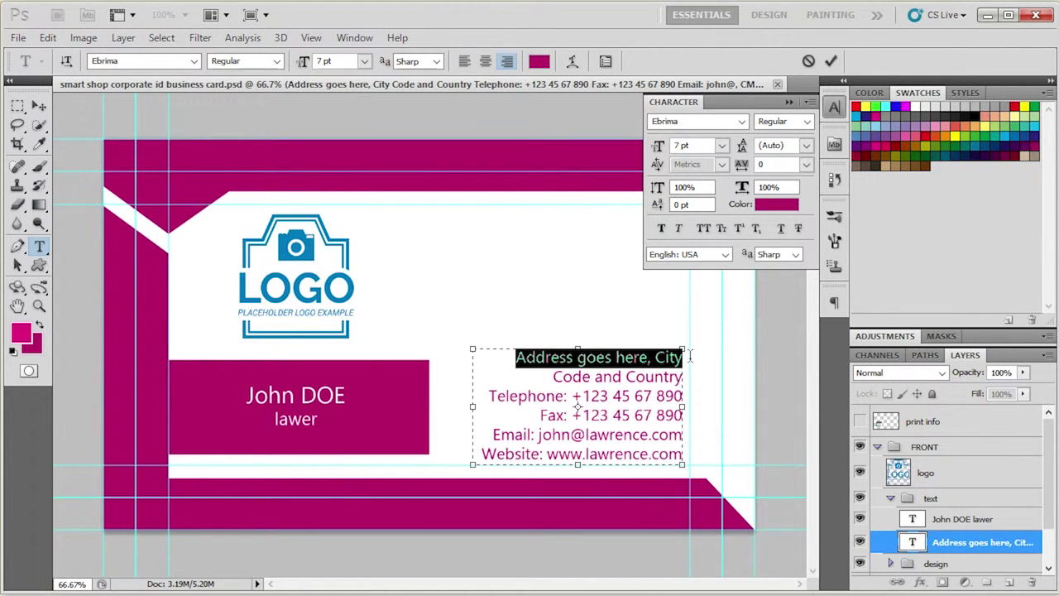
key("BackSpace")
type("Smart S")
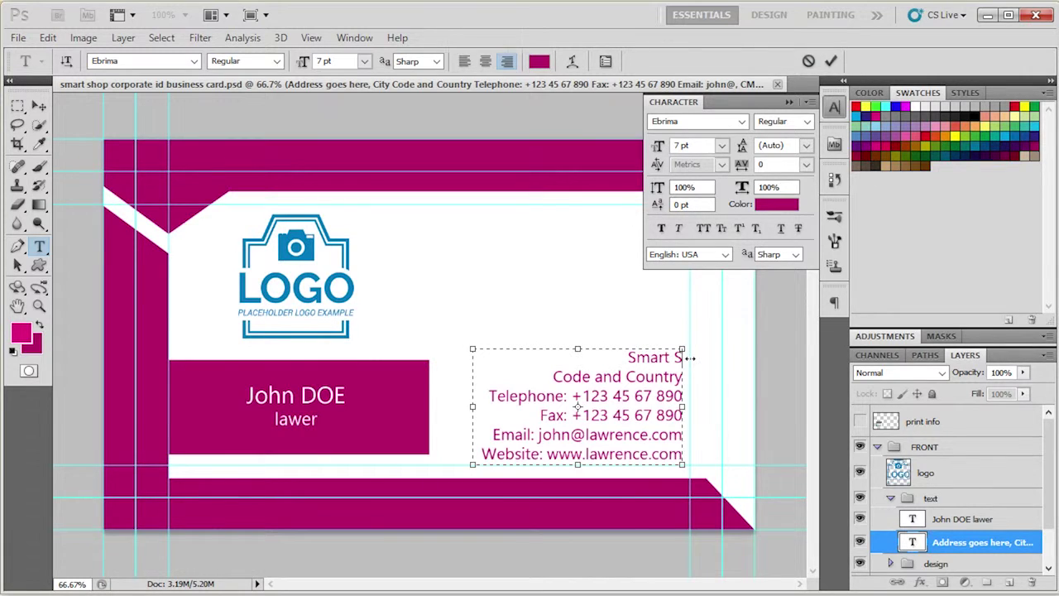
type("hop Adress")
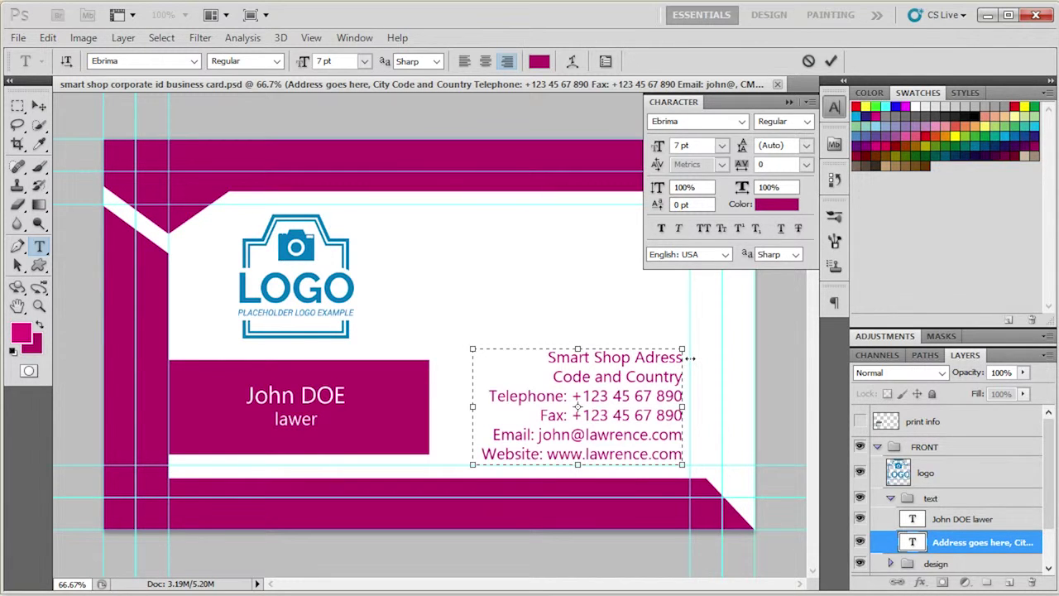
key("ctrl+a")
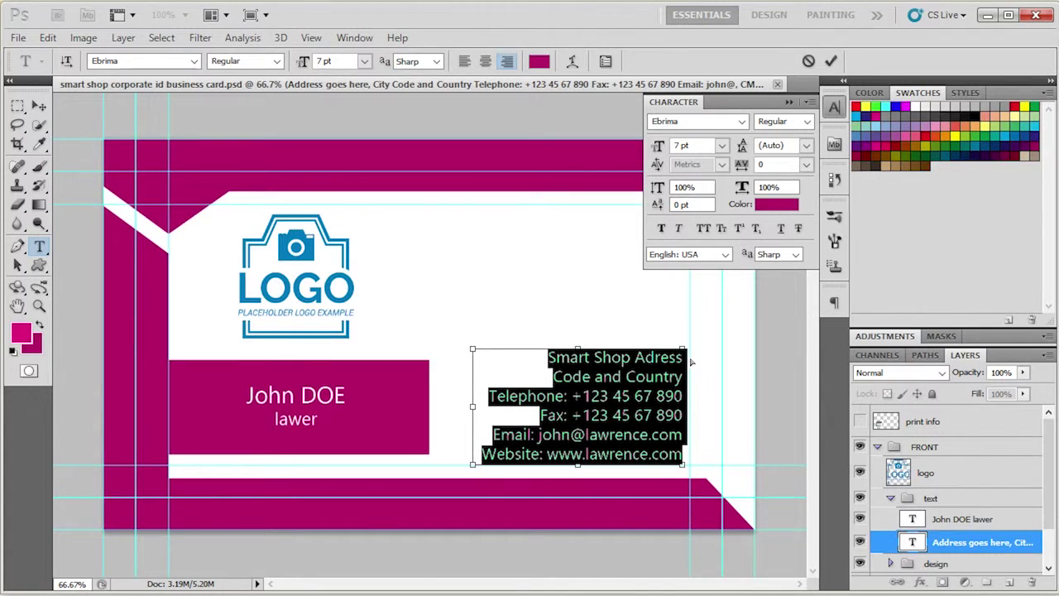
left_click(39, 105)
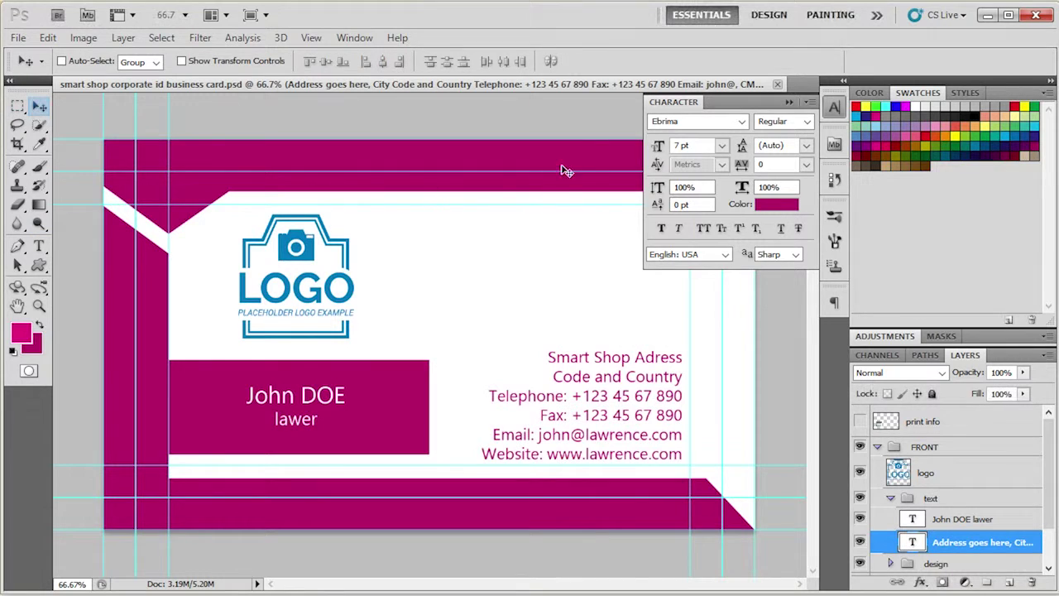
Hide the Character settings and minimize both the image editor and the CMYK folder window
left_click(834, 106)
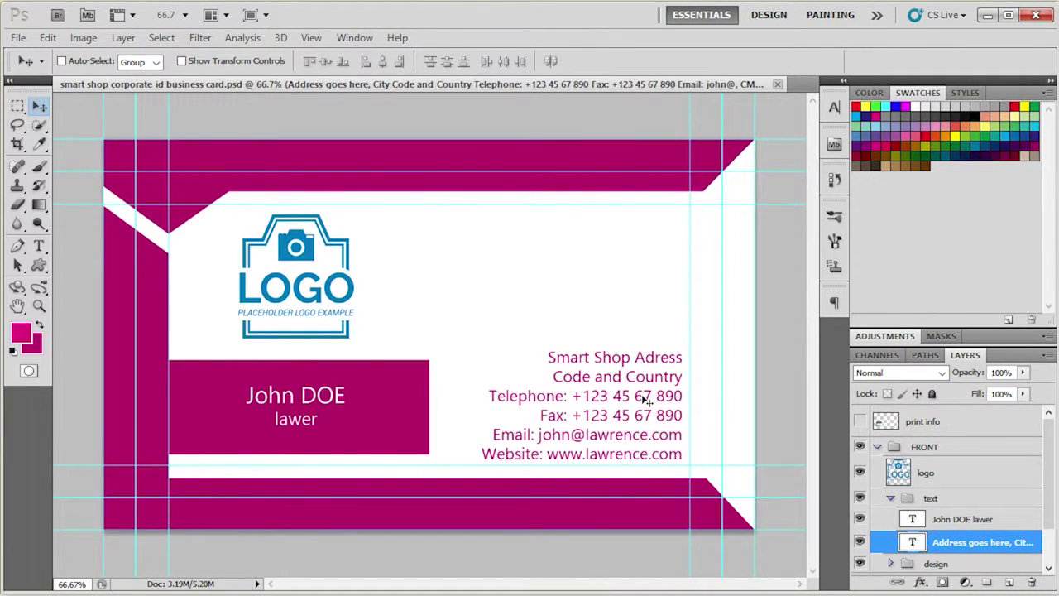
left_click(987, 15)
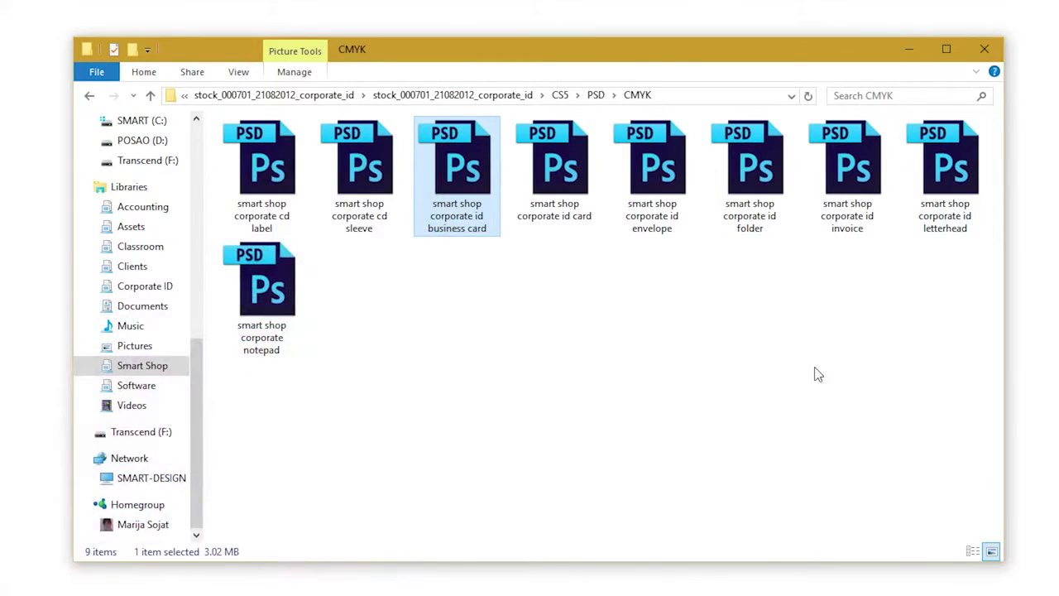
left_click(908, 49)
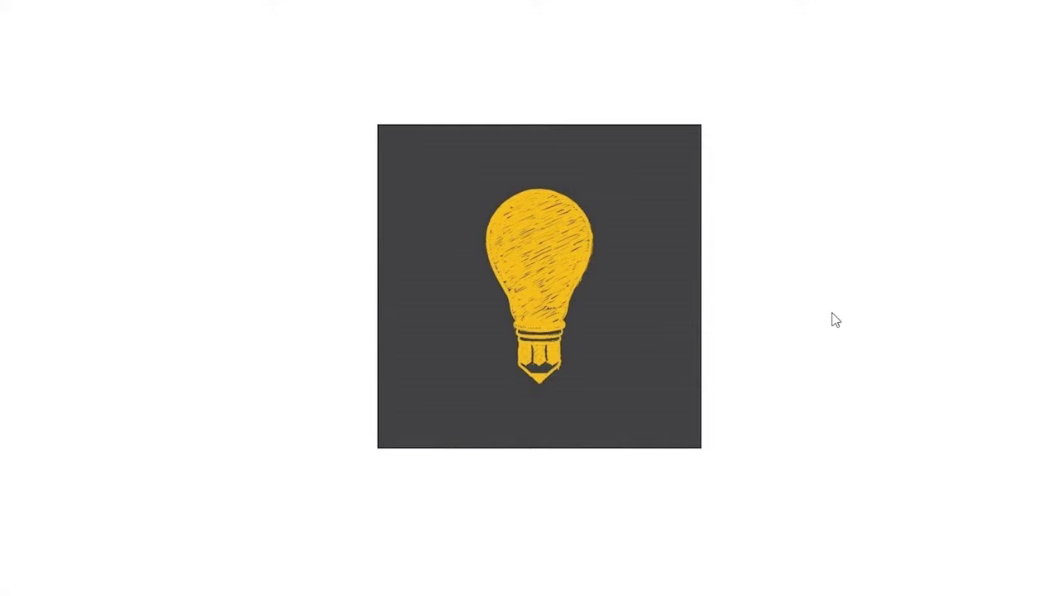